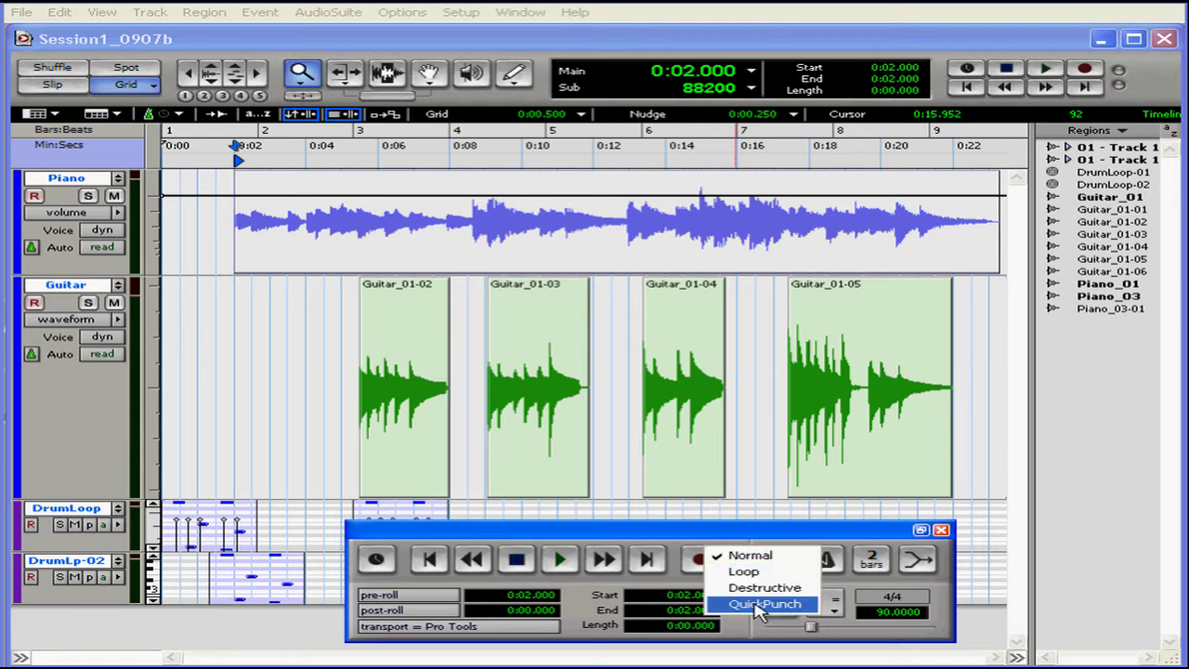
Step: Delete the Guitar_01-02 region from the Guitar track with the Grabber, and restore it to its original position from the region list
{"action": "left_click", "coordinate": [739, 558]}
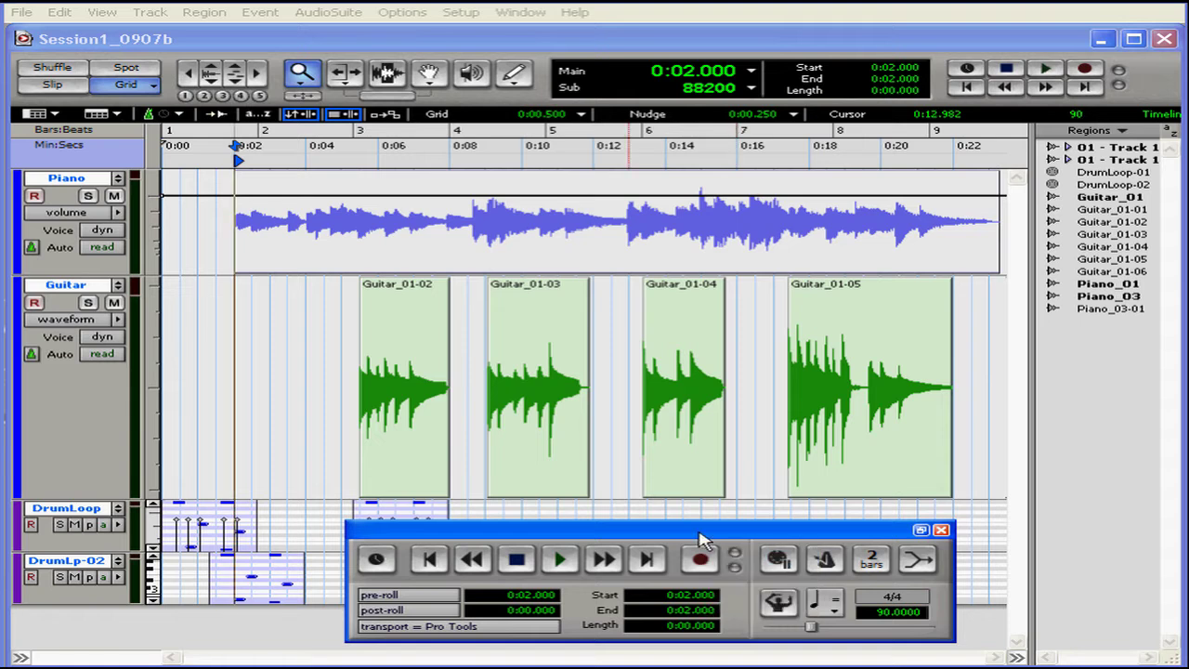
{"action": "left_click", "coordinate": [429, 74]}
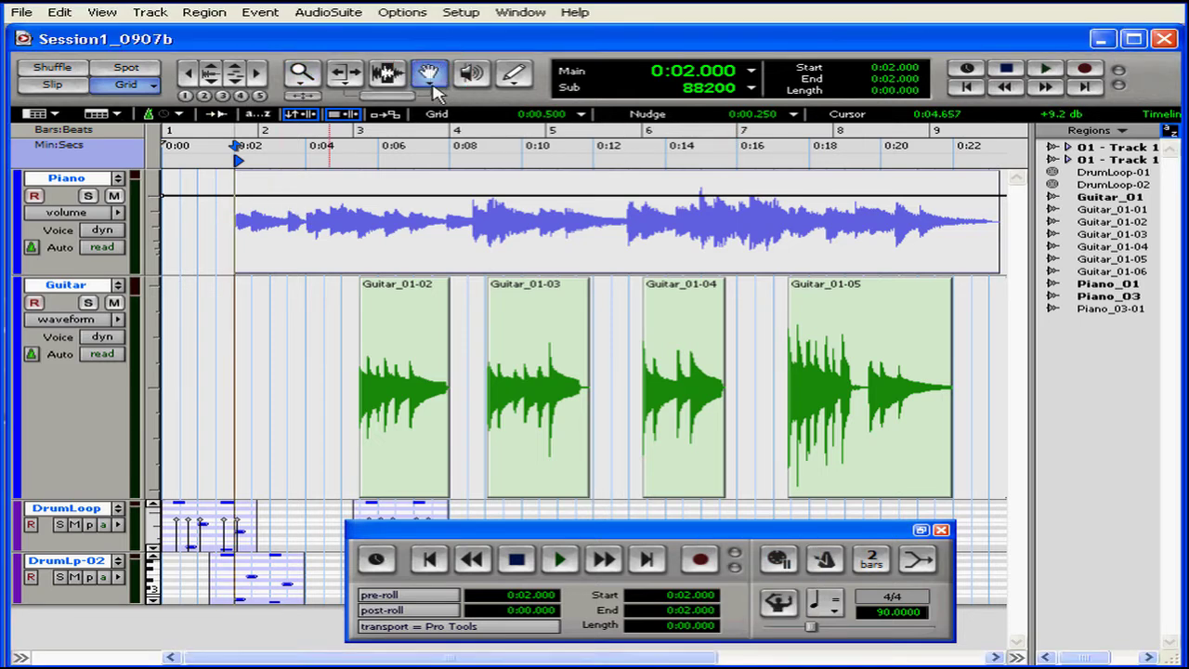
{"action": "left_click", "coordinate": [411, 381]}
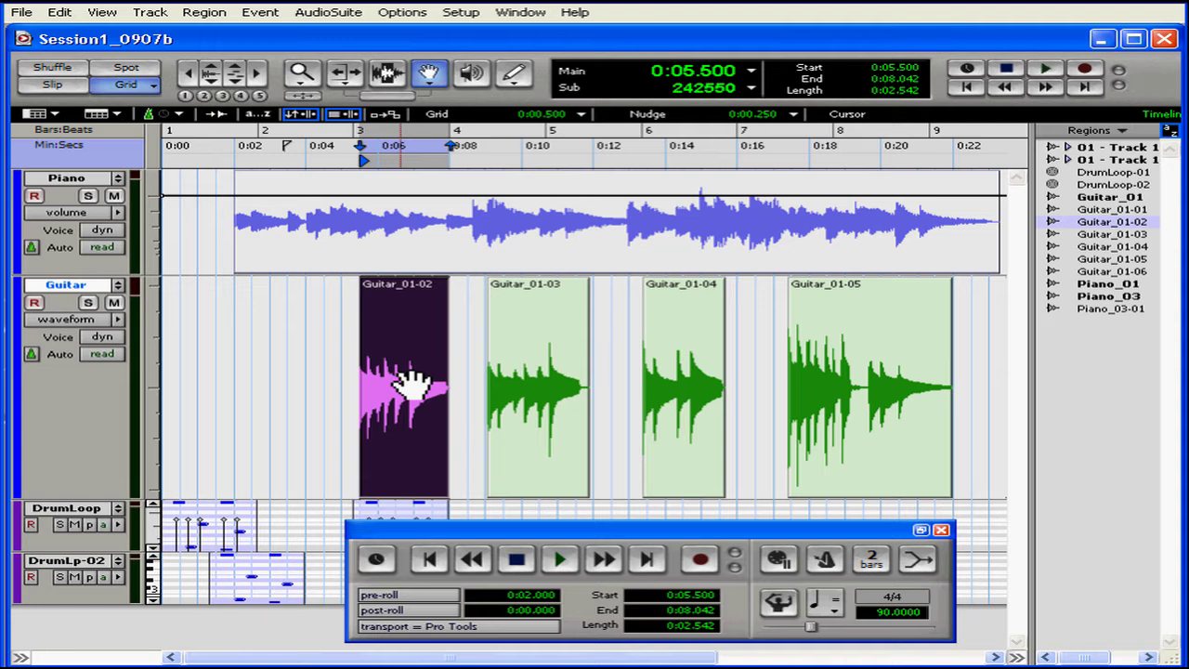
{"action": "key", "text": "Delete"}
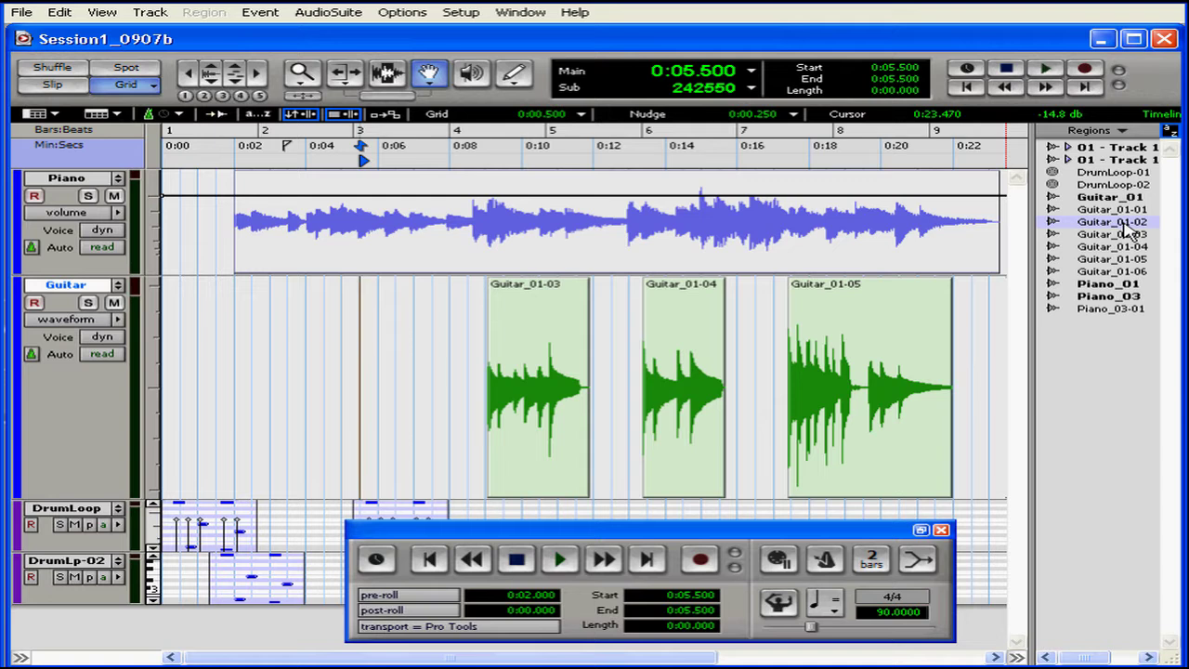
{"action": "left_click_drag", "start_coordinate": [1128, 226], "coordinate": [369, 395]}
Step: Play the session from 0:05.000 through the Guitar_01-02 region, and stop playback
{"action": "left_click", "coordinate": [344, 144]}
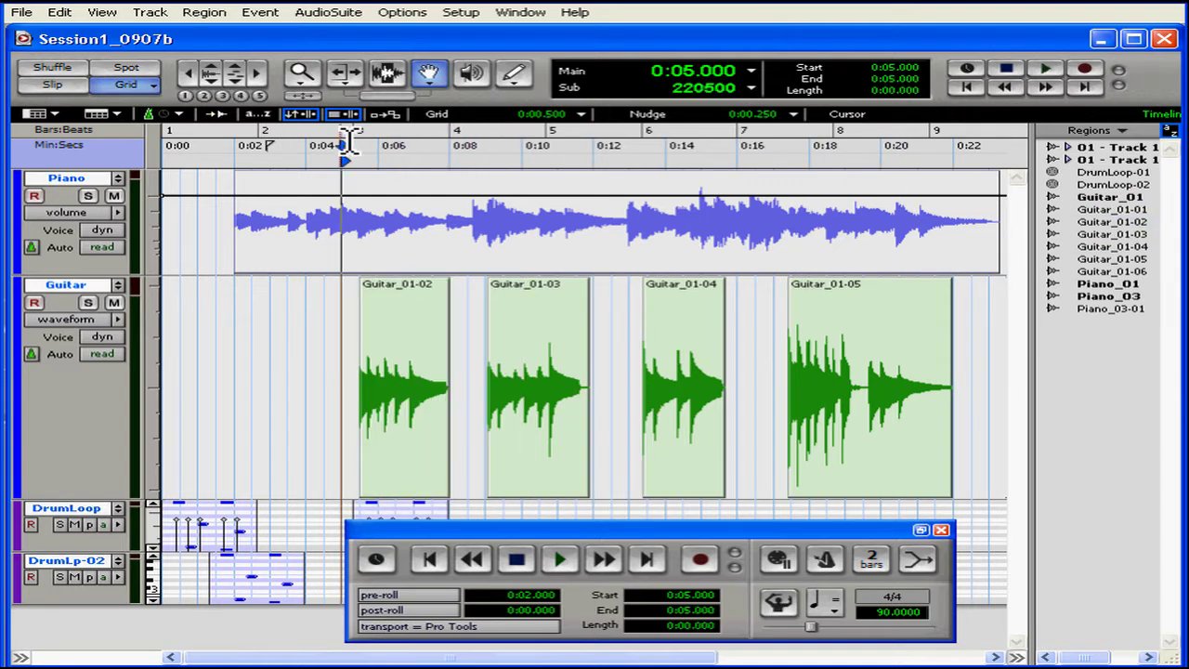
{"action": "key", "text": "space"}
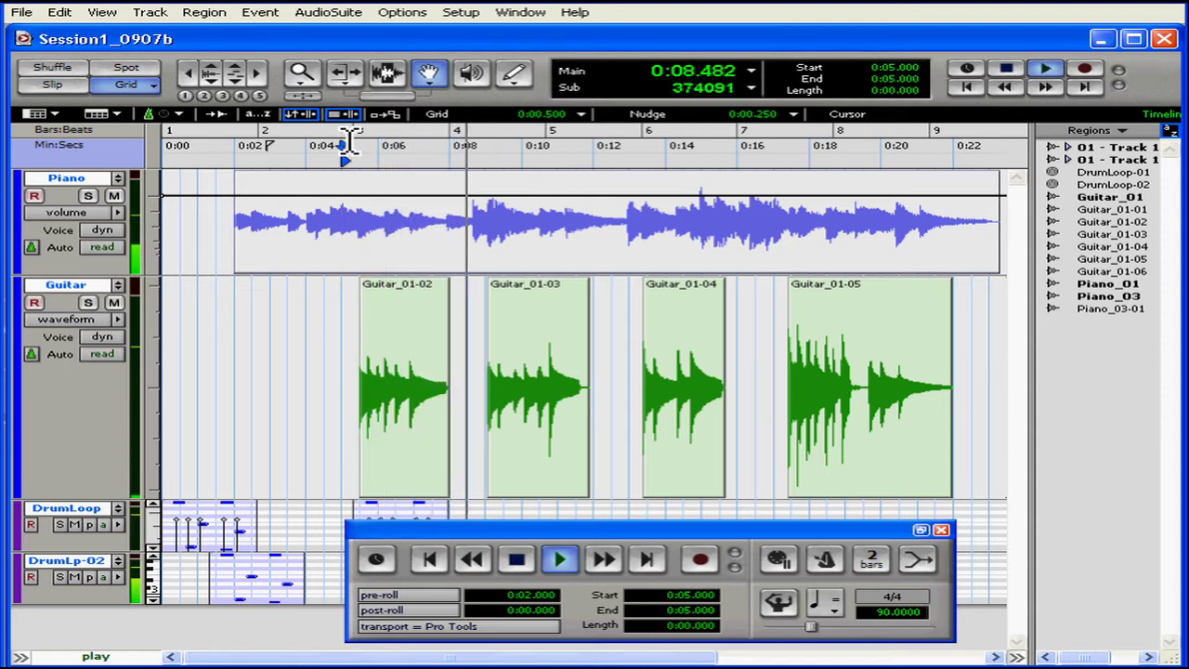
{"action": "key", "text": "space"}
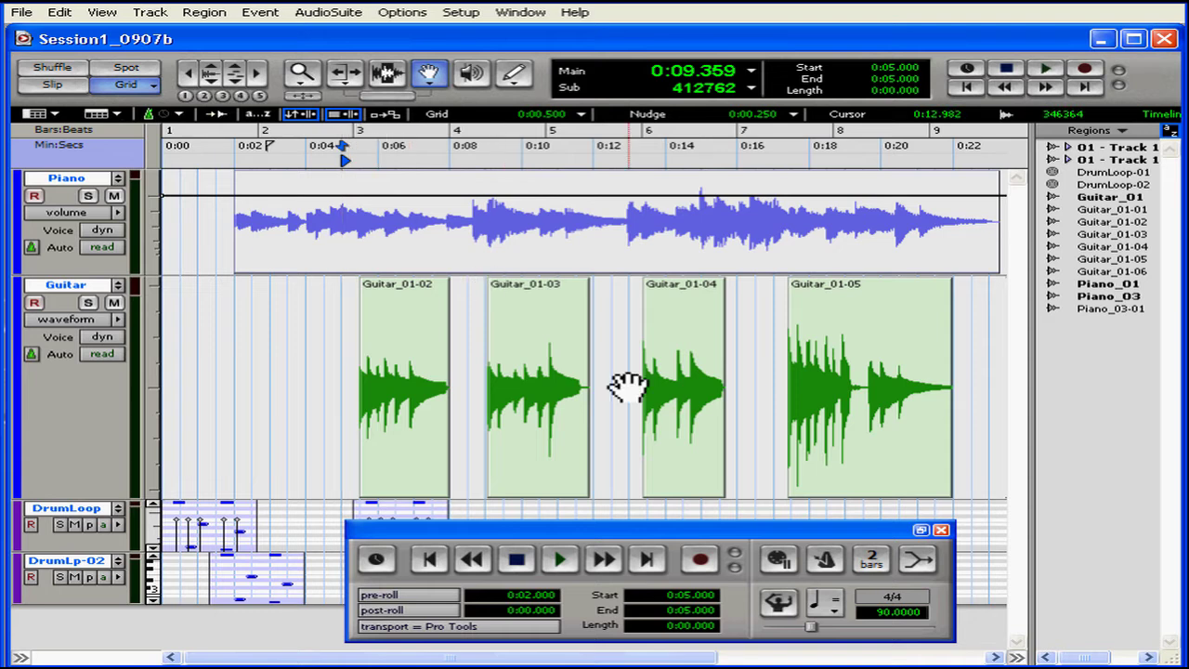
Step: Set the record mode to Loop and record-enable the Guitar track, checking its input level in the mixer
{"action": "right_click", "coordinate": [700, 559]}
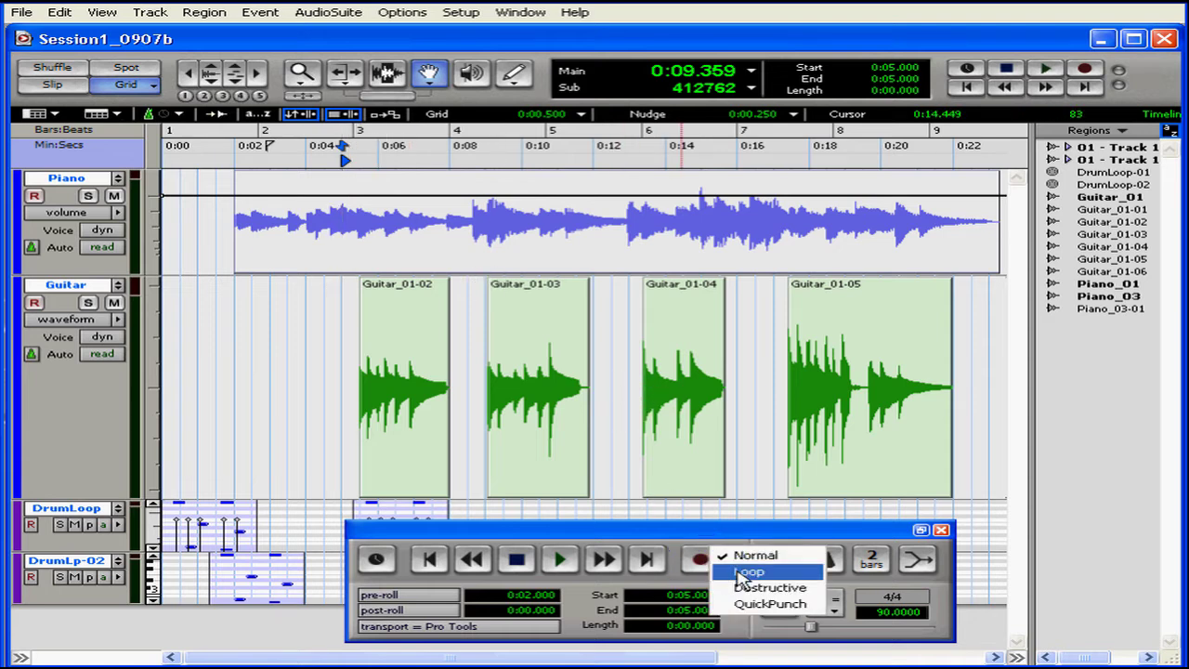
{"action": "left_click", "coordinate": [741, 573]}
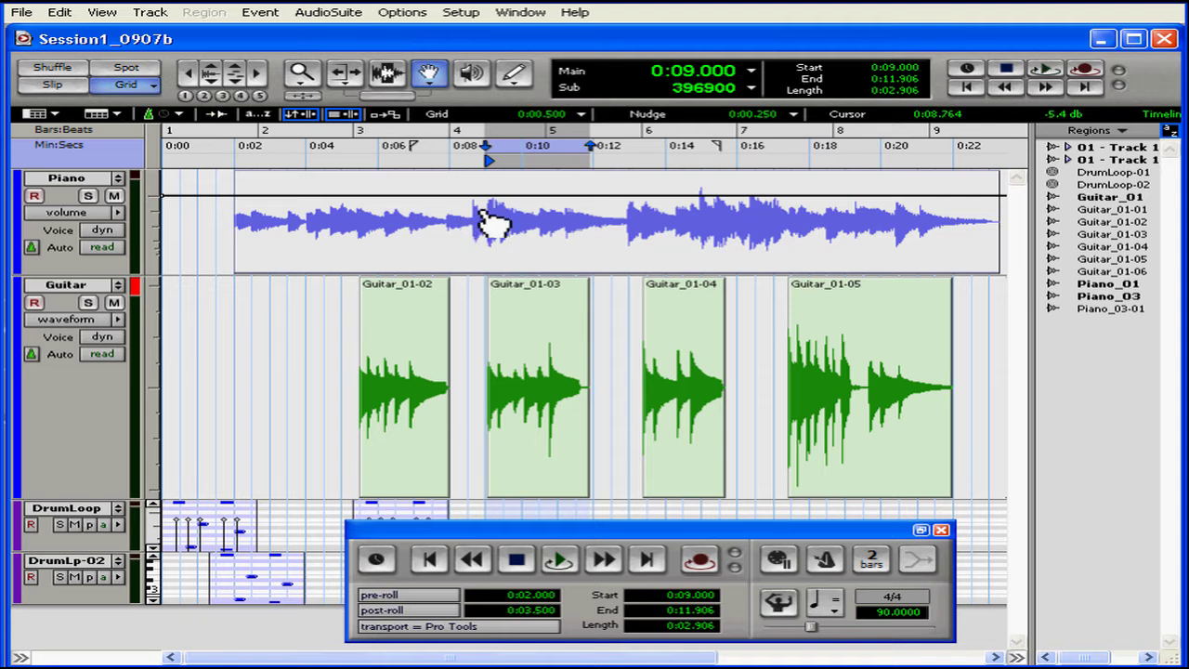
{"action": "left_click", "coordinate": [35, 306]}
{"action": "key", "text": "ctrl+equal"}
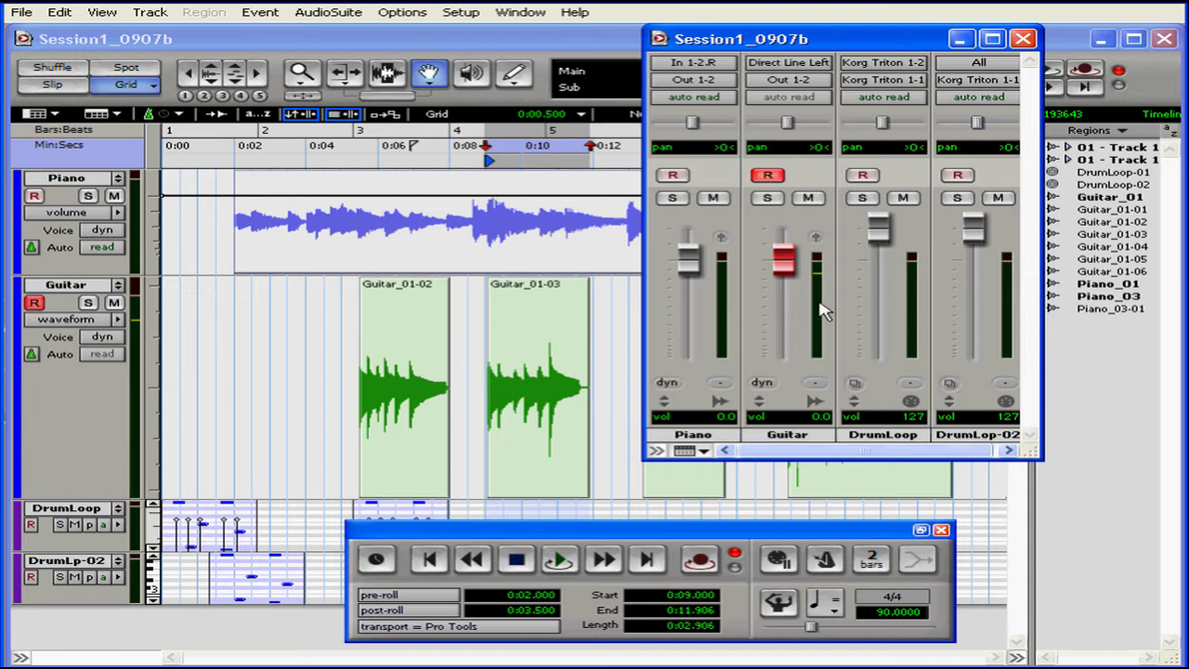
{"action": "left_click", "coordinate": [1024, 40]}
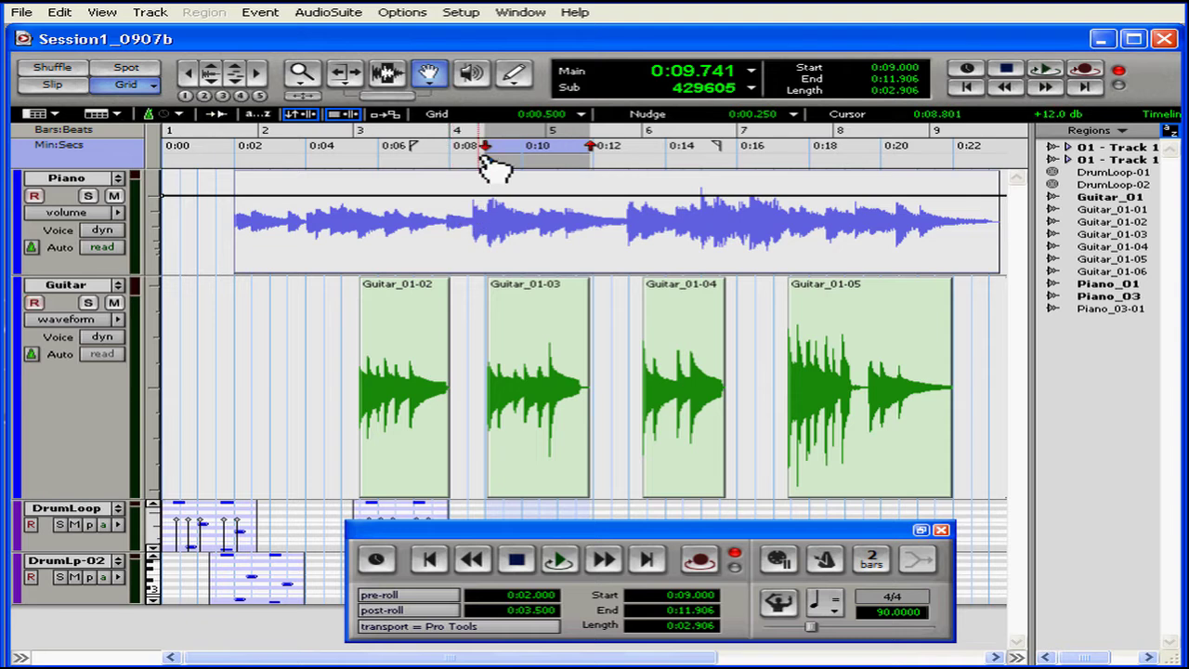
Step: Set the loop-record range from 0:02.000 to 0:05.354, using Slip mode to place its end just before Guitar_01-02
{"action": "left_click_drag", "start_coordinate": [490, 151], "coordinate": [247, 180]}
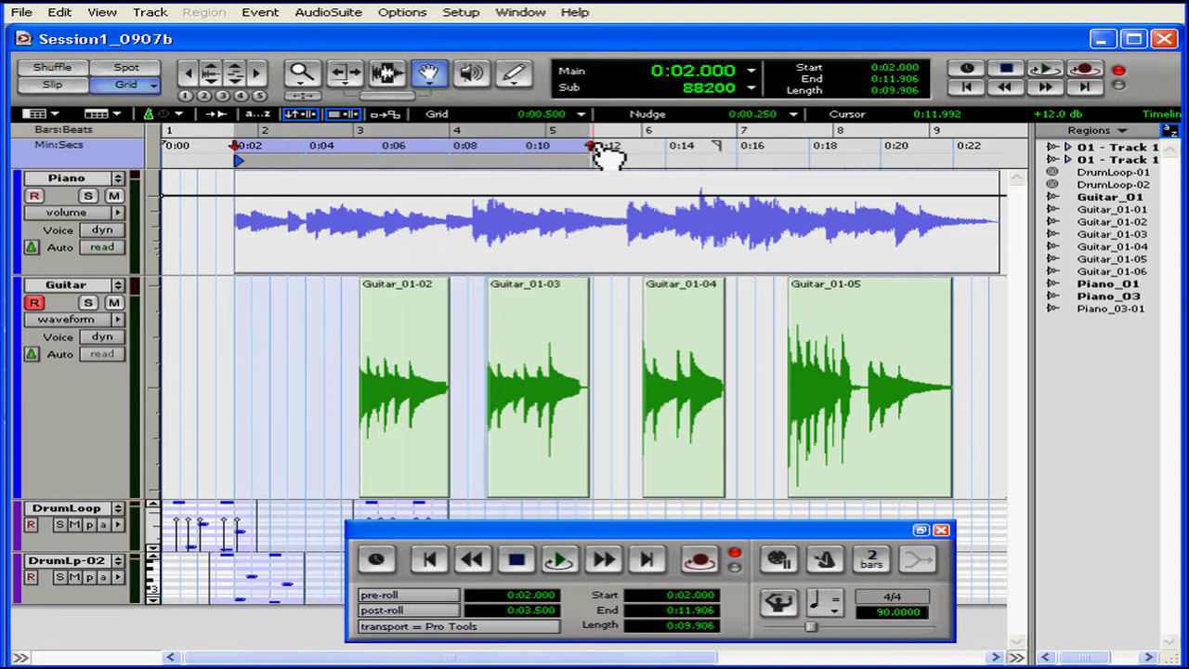
{"action": "mouse_move", "coordinate": [605, 159]}
{"action": "left_mouse_down"}
{"action": "mouse_move", "coordinate": [549, 186]}
{"action": "mouse_move", "coordinate": [363, 207]}
{"action": "left_mouse_up"}
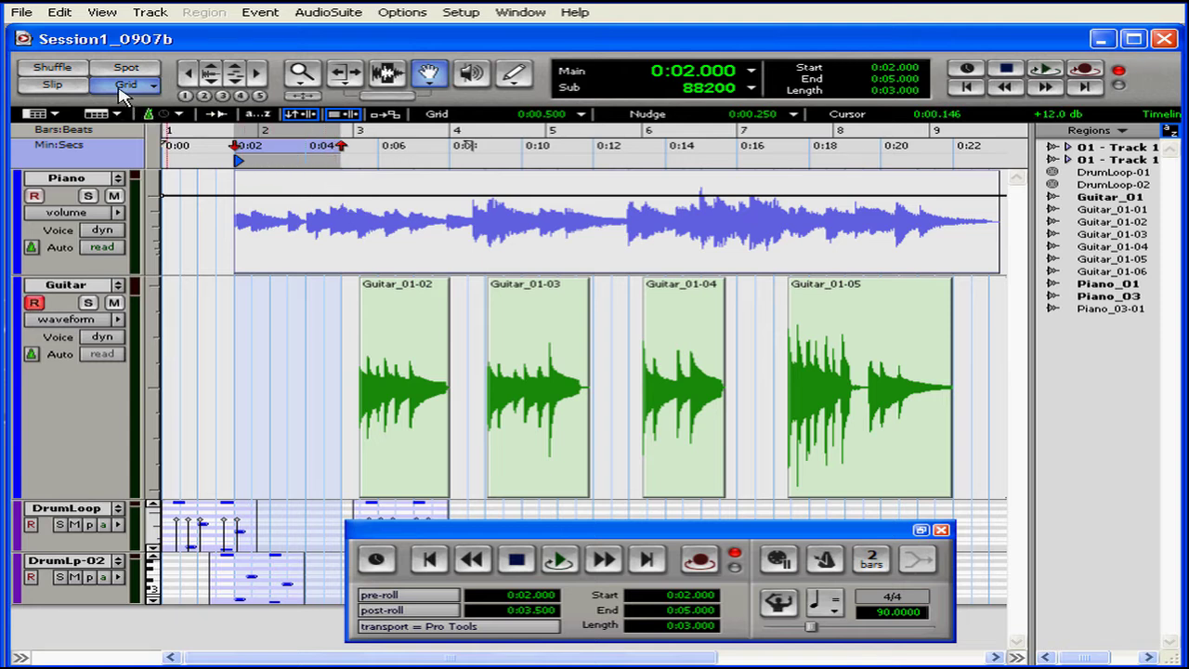
{"action": "left_click", "coordinate": [57, 85]}
{"action": "left_click_drag", "start_coordinate": [342, 148], "coordinate": [357, 150]}
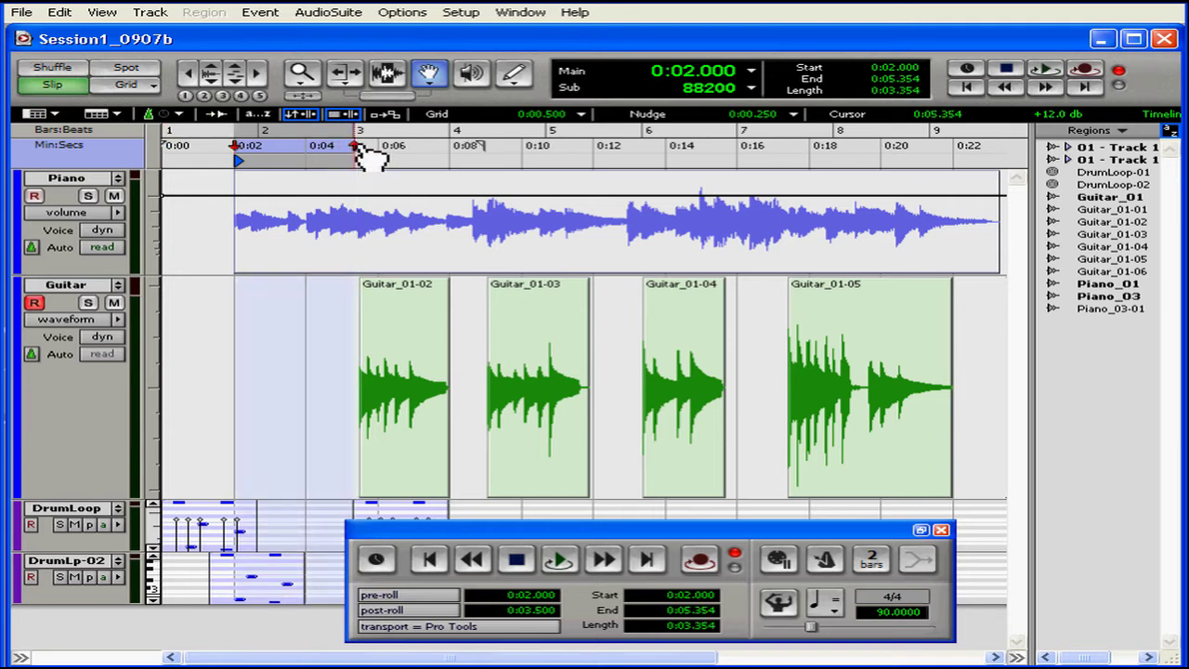
Step: Enable pre-roll and the metronome click, and loop-record several guitar takes over the selected range
{"action": "left_click", "coordinate": [700, 561]}
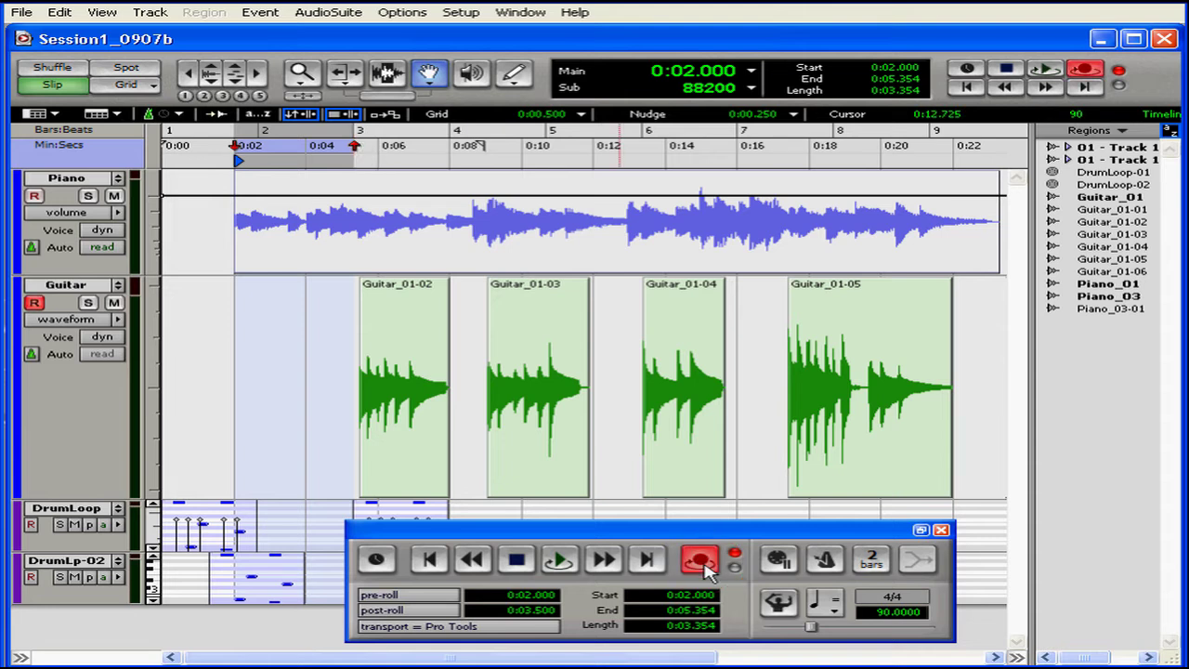
{"action": "left_click", "coordinate": [400, 597]}
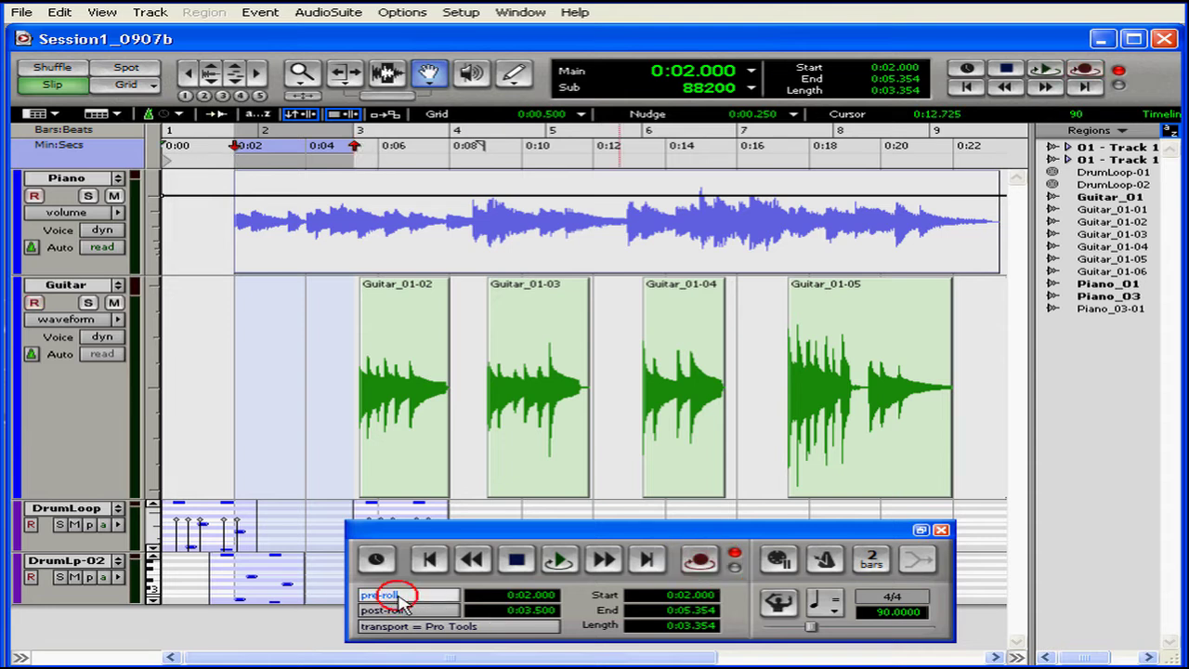
{"action": "left_click", "coordinate": [827, 560]}
{"action": "key", "text": "space"}
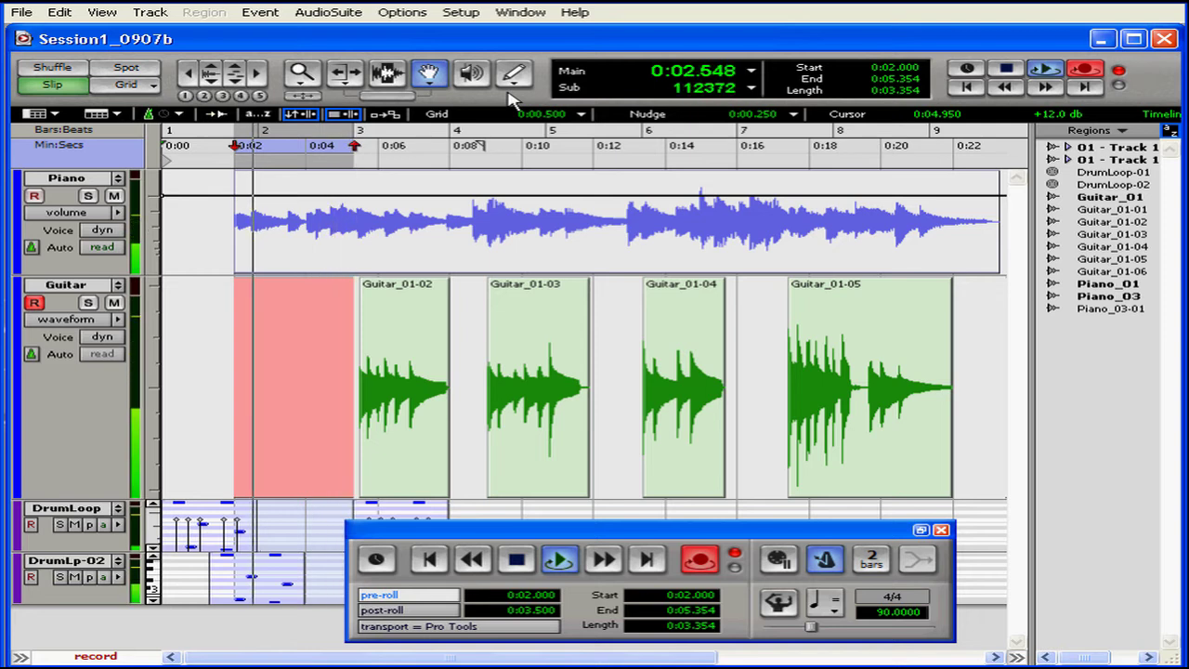
{"action": "key", "text": "space"}
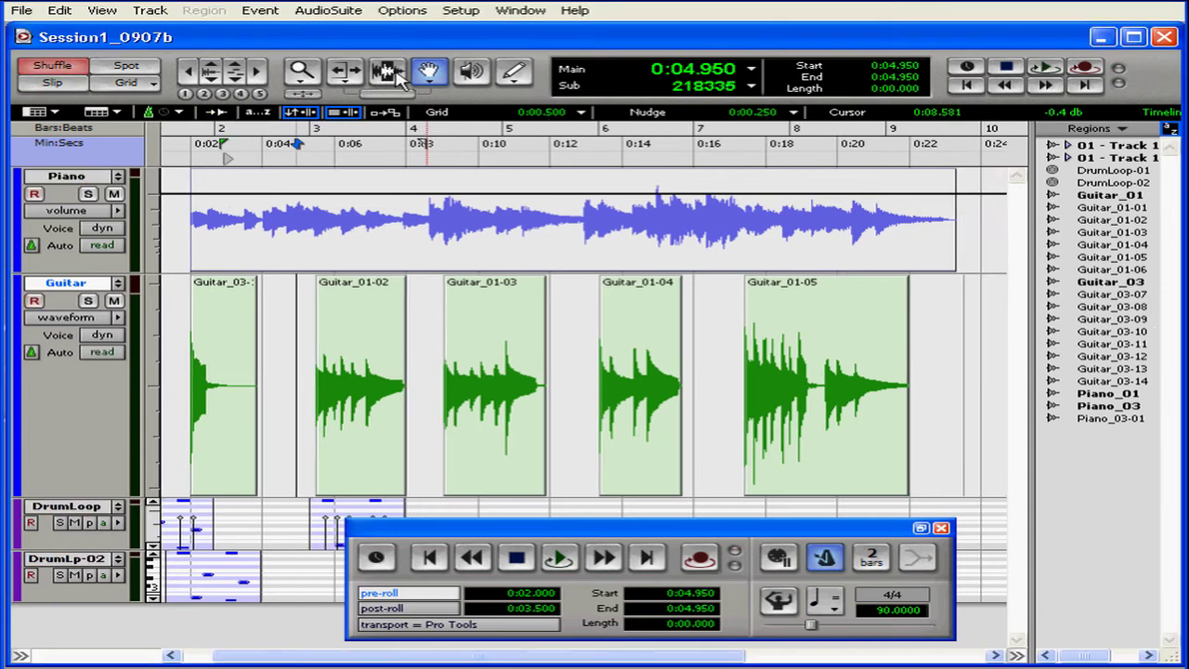
Step: Replace the newly recorded guitar region with the alternate take Guitar_03-07, using the Selector
{"action": "left_click", "coordinate": [390, 73]}
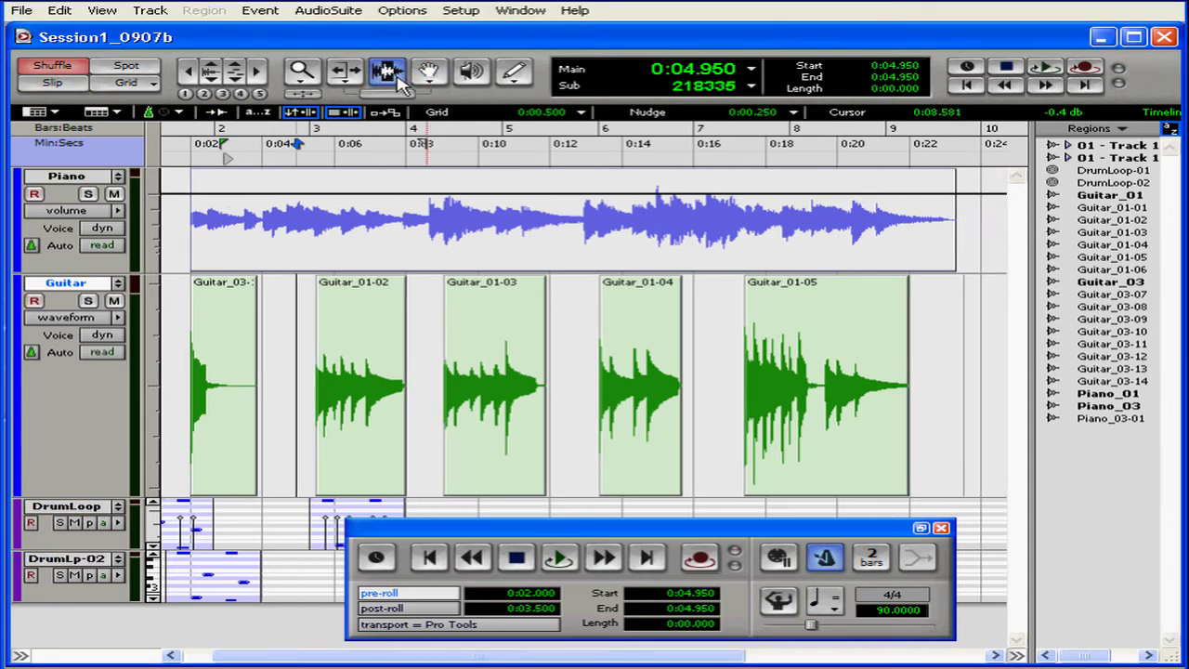
{"action": "left_click", "coordinate": [247, 356]}
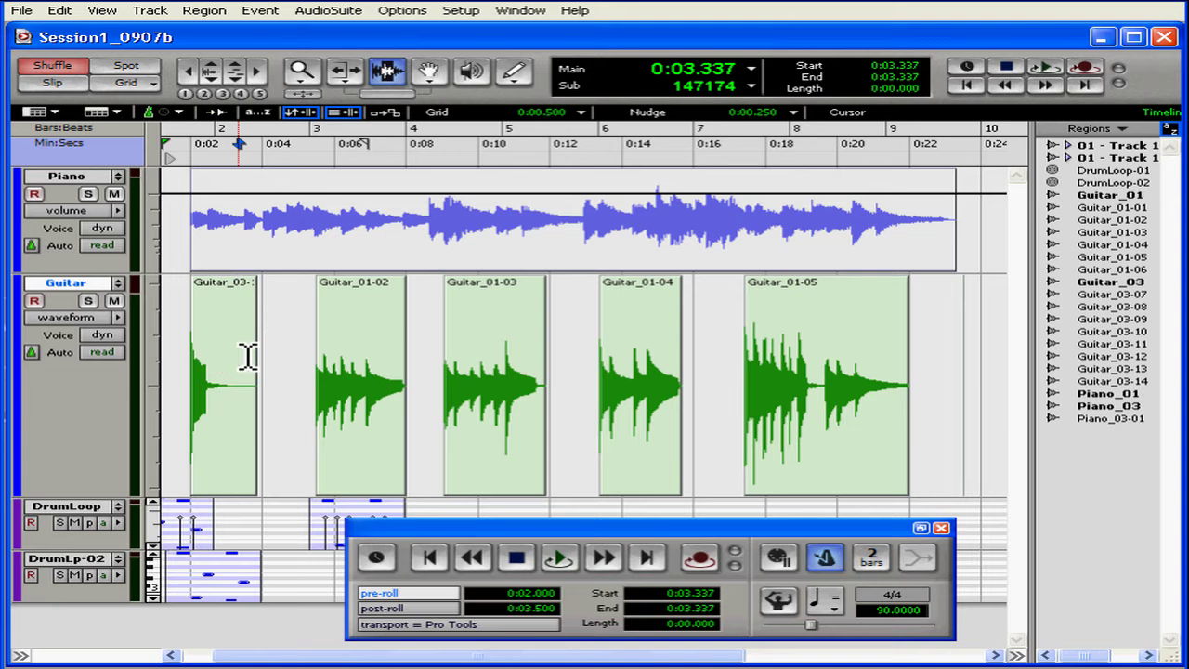
{"action": "left_click", "coordinate": [245, 356], "text": "super"}
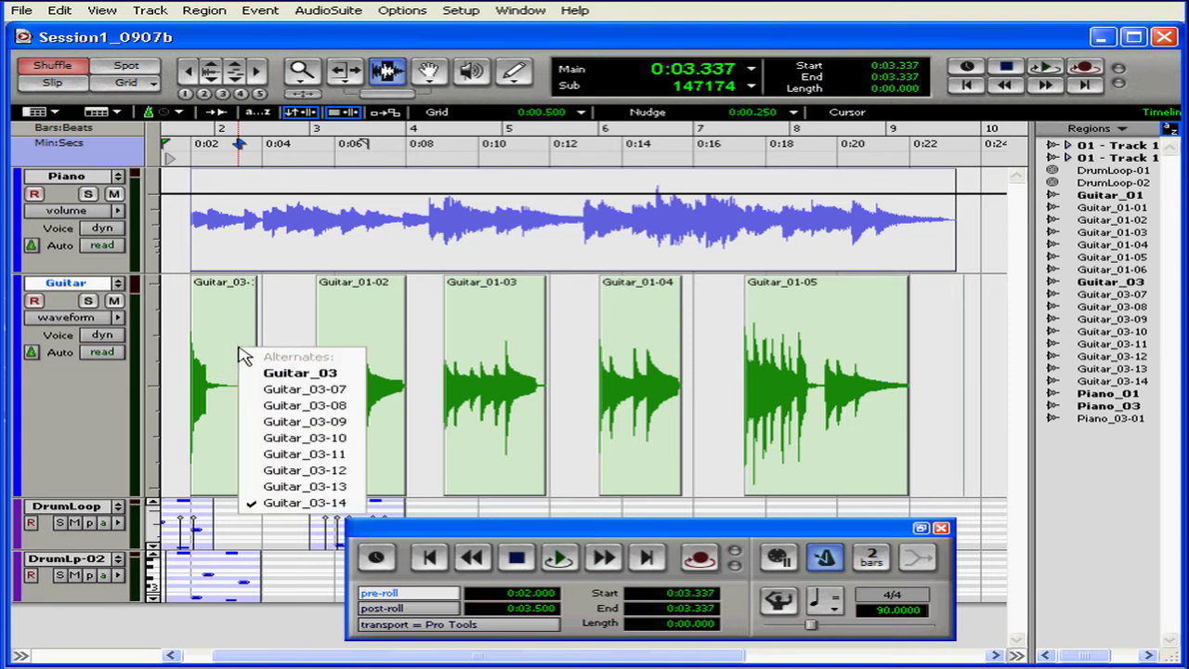
{"action": "left_click", "coordinate": [291, 390]}
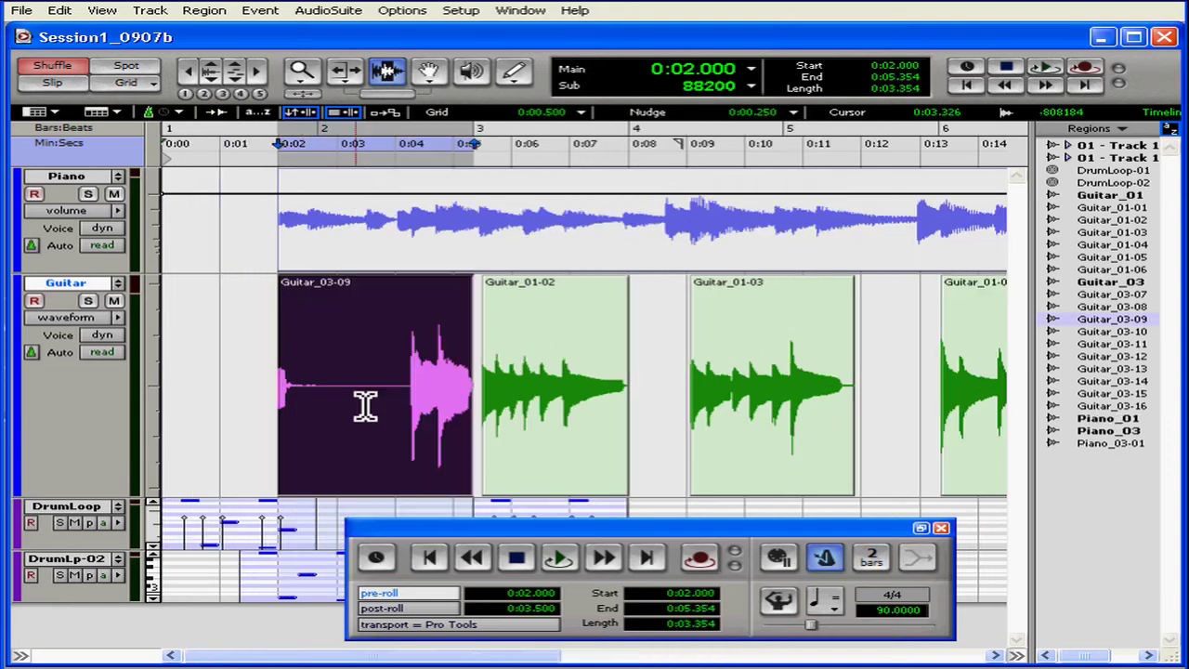
Step: Turn off pre-roll and post-roll, and start loop playback of the selected guitar region
{"action": "left_click", "coordinate": [396, 13]}
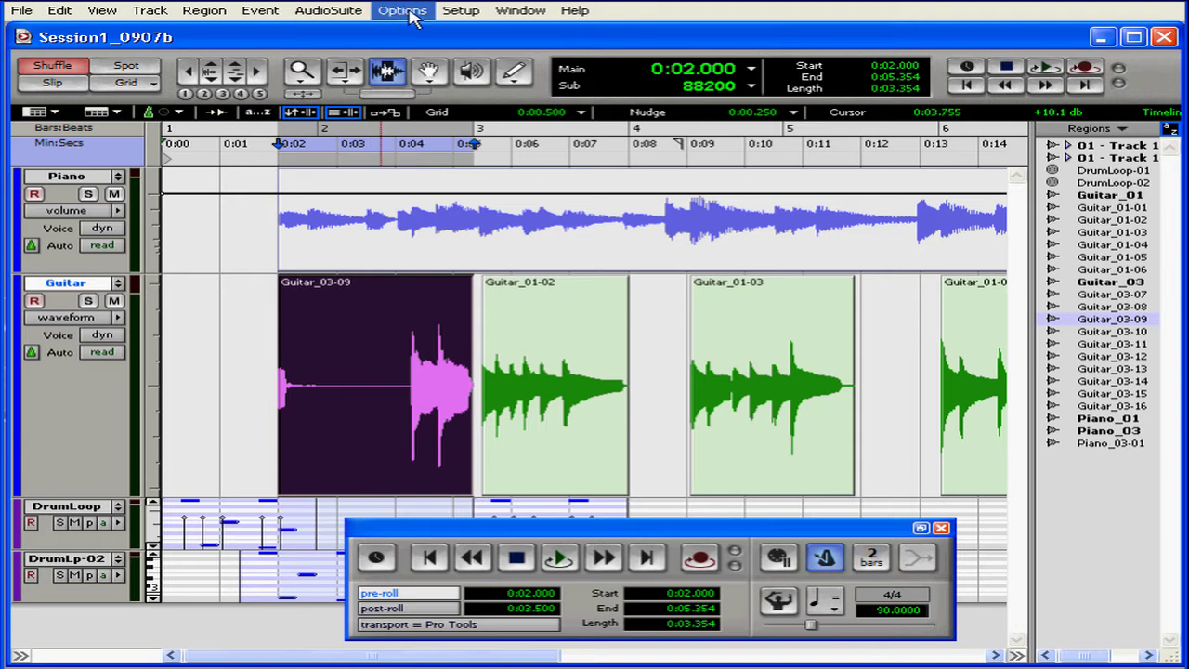
{"action": "left_click", "coordinate": [413, 15]}
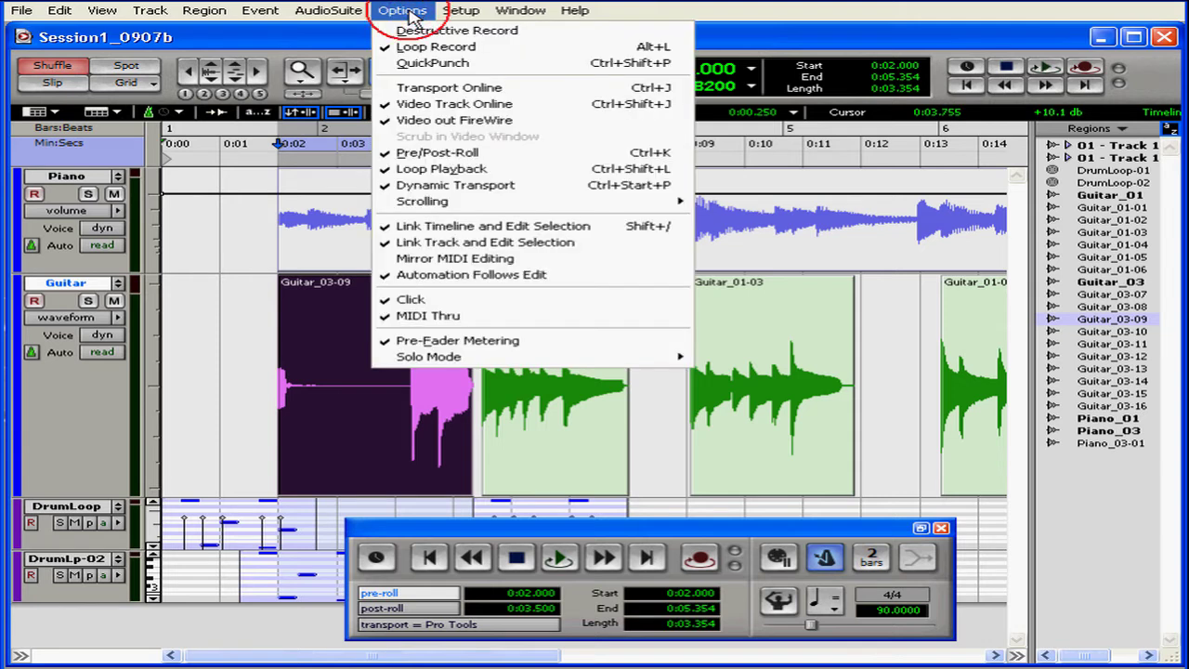
{"action": "left_click", "coordinate": [454, 154]}
{"action": "key", "text": "space"}
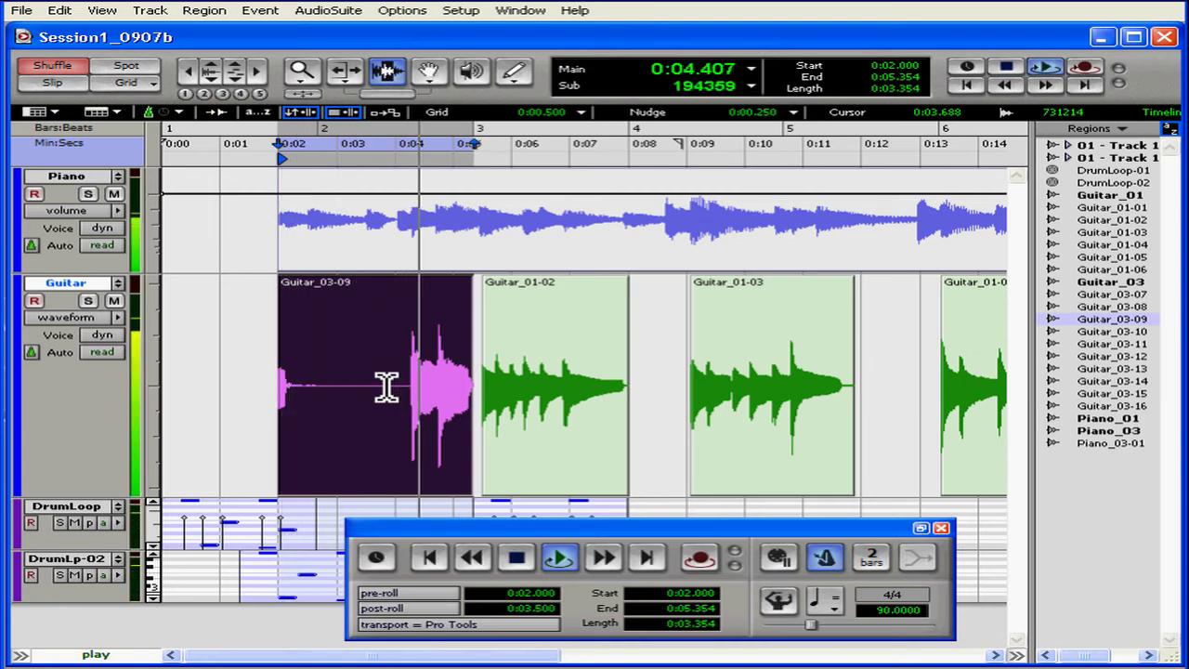
Step: Audition the alternate takes Guitar_03-07 through Guitar_03-11 one after another in the selected region while playback loops
{"action": "left_click", "coordinate": [385, 382], "text": "ctrl"}
{"action": "left_click", "coordinate": [409, 414]}
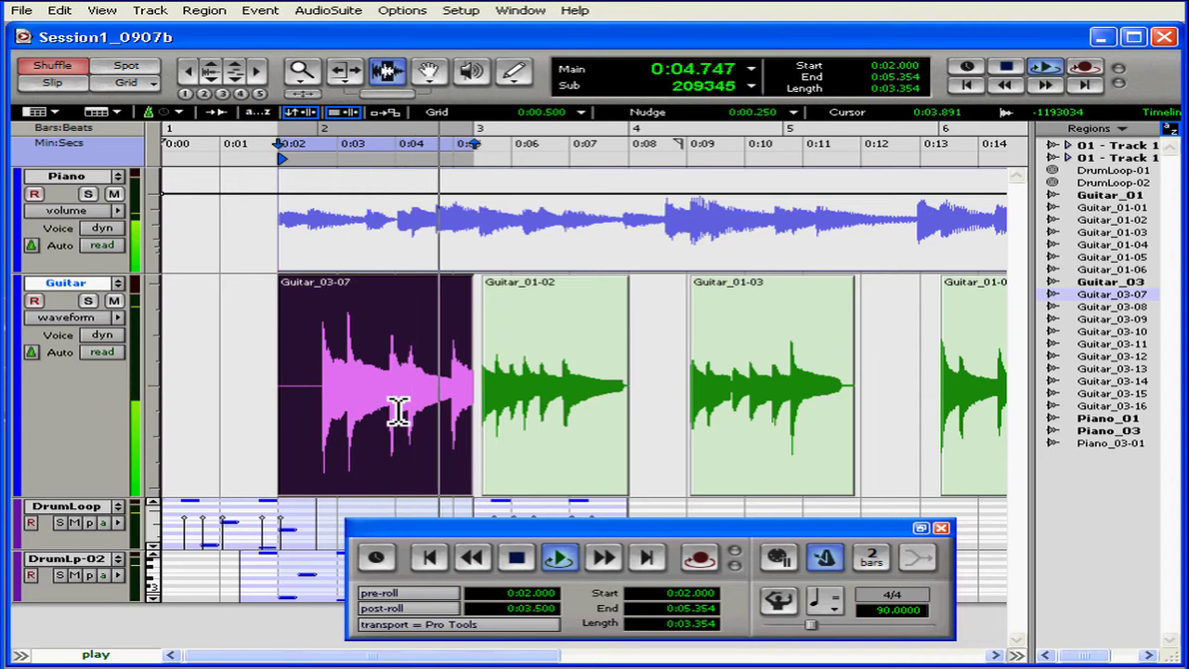
{"action": "left_click", "coordinate": [391, 401], "text": "ctrl"}
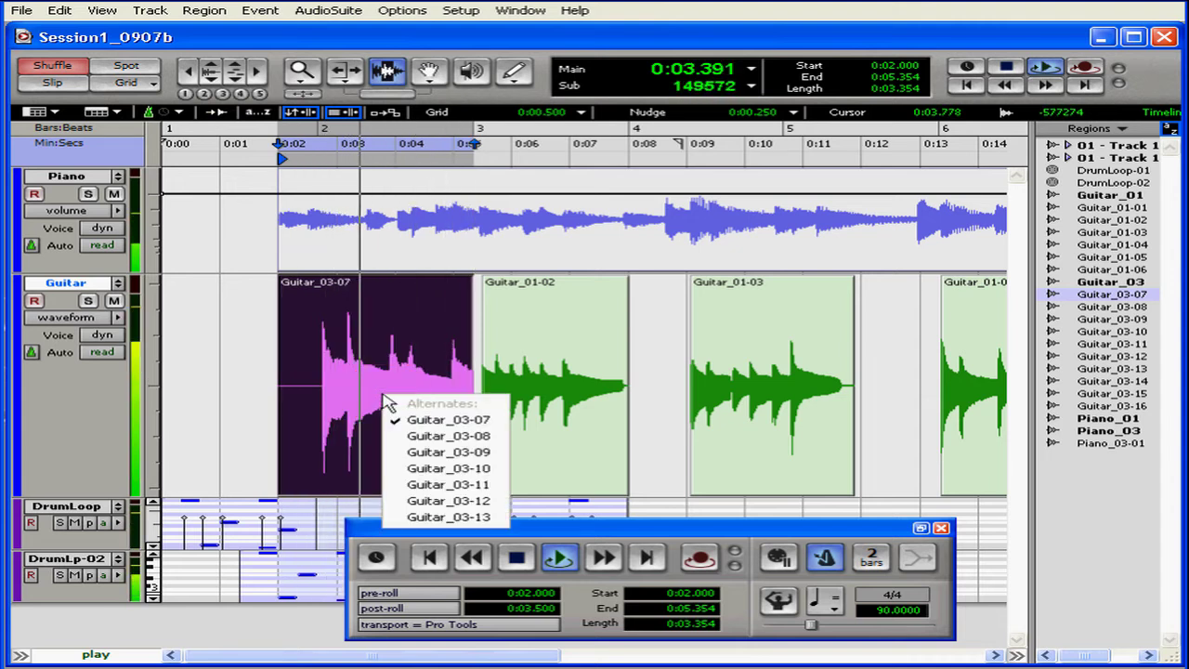
{"action": "left_click", "coordinate": [400, 435]}
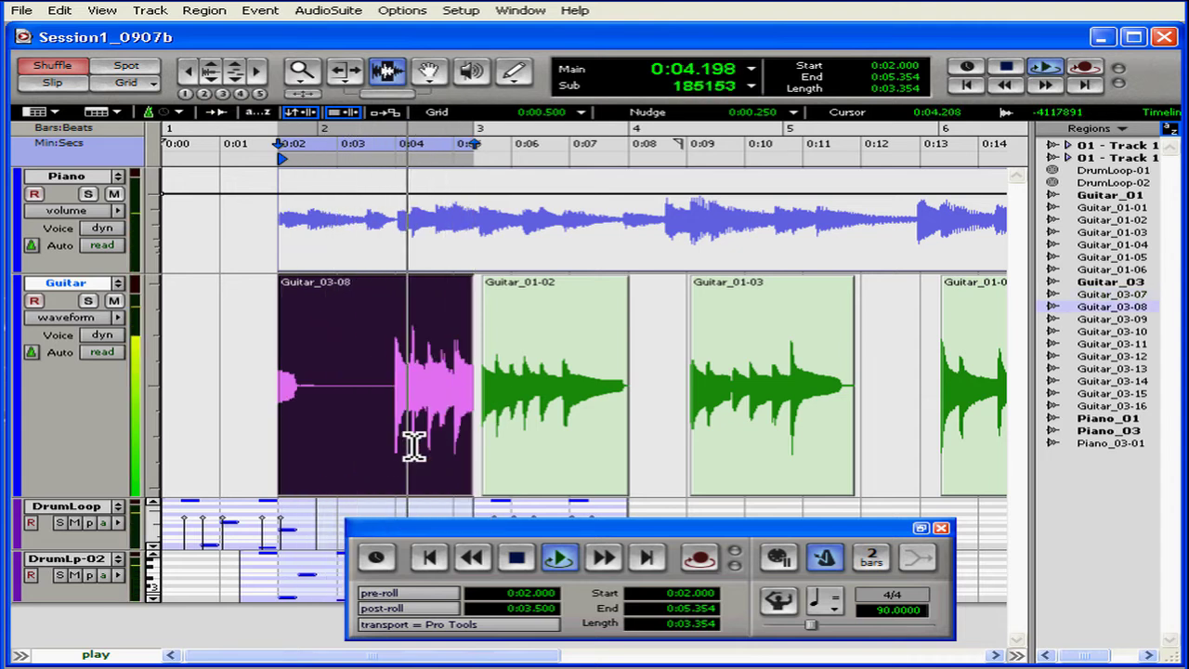
{"action": "left_click", "coordinate": [377, 391], "text": "ctrl"}
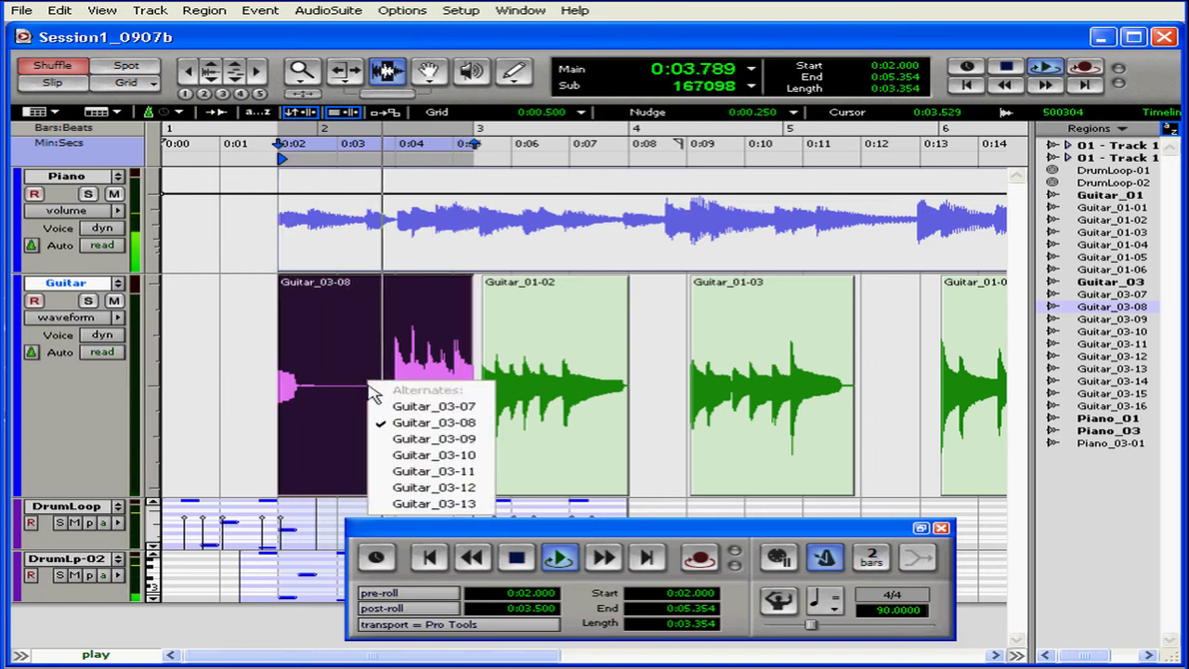
{"action": "left_click", "coordinate": [404, 438]}
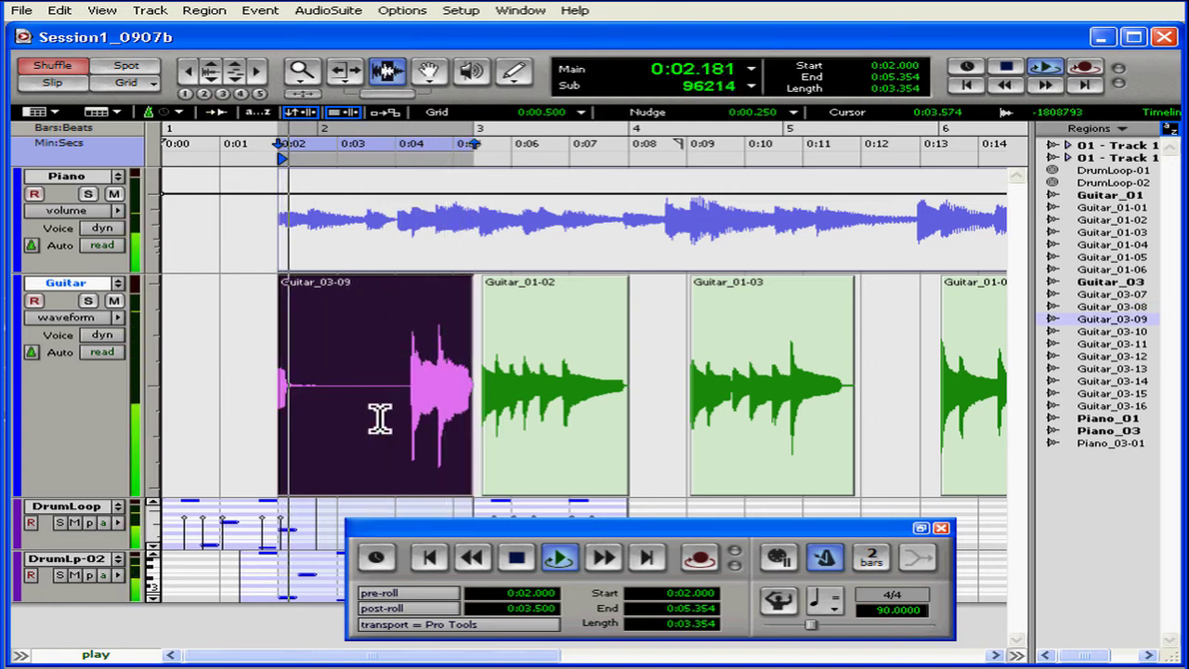
{"action": "left_click", "coordinate": [356, 379], "text": "ctrl"}
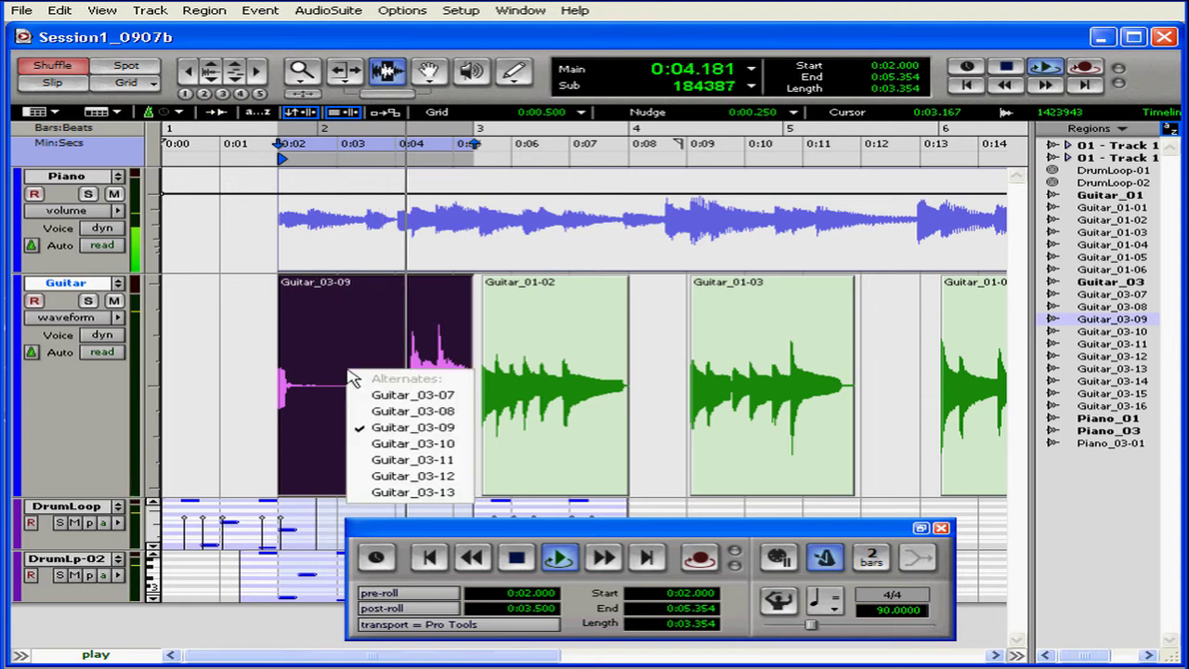
{"action": "left_click", "coordinate": [399, 443]}
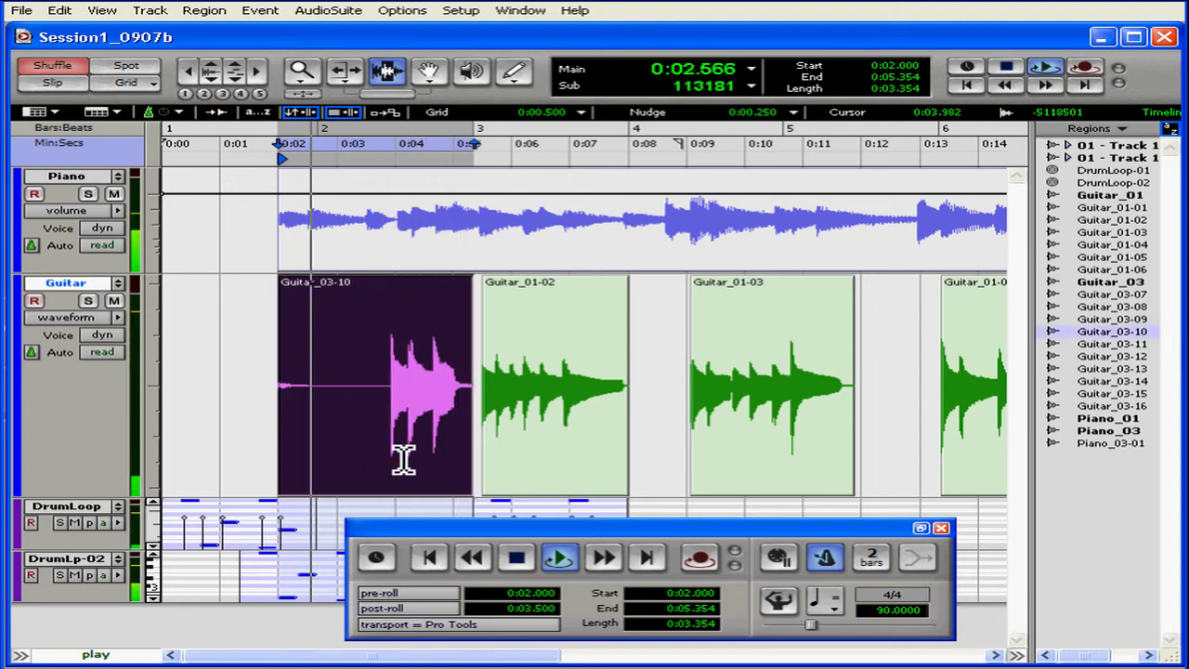
{"action": "left_click", "coordinate": [356, 381], "text": "ctrl"}
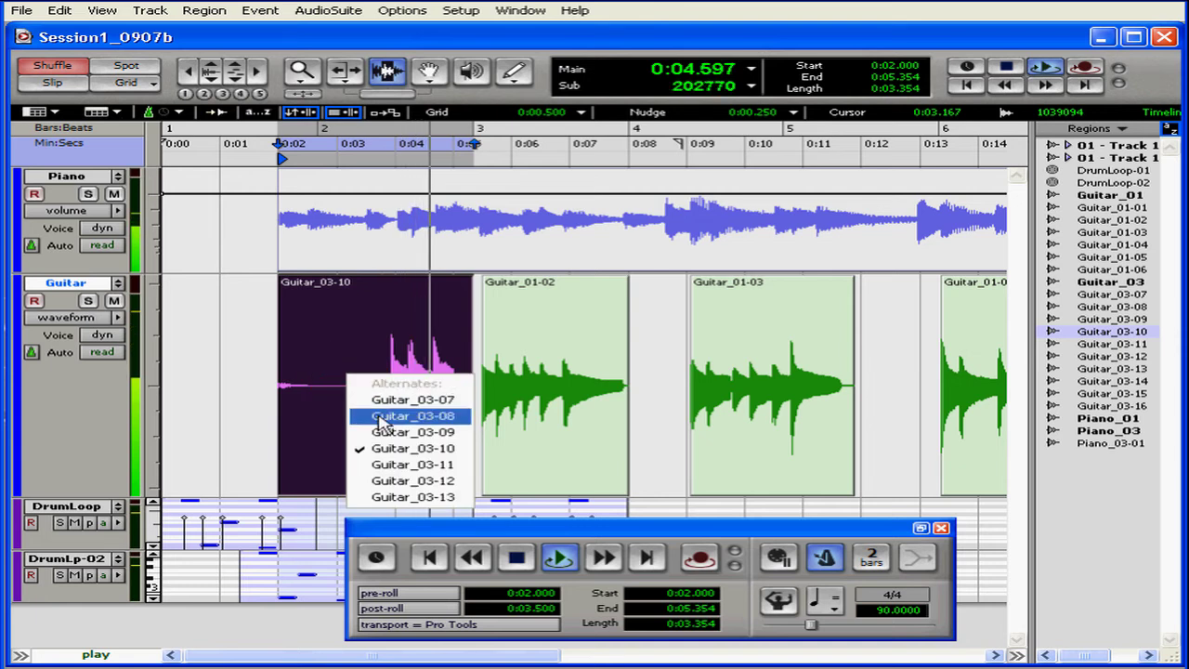
{"action": "left_click", "coordinate": [400, 470]}
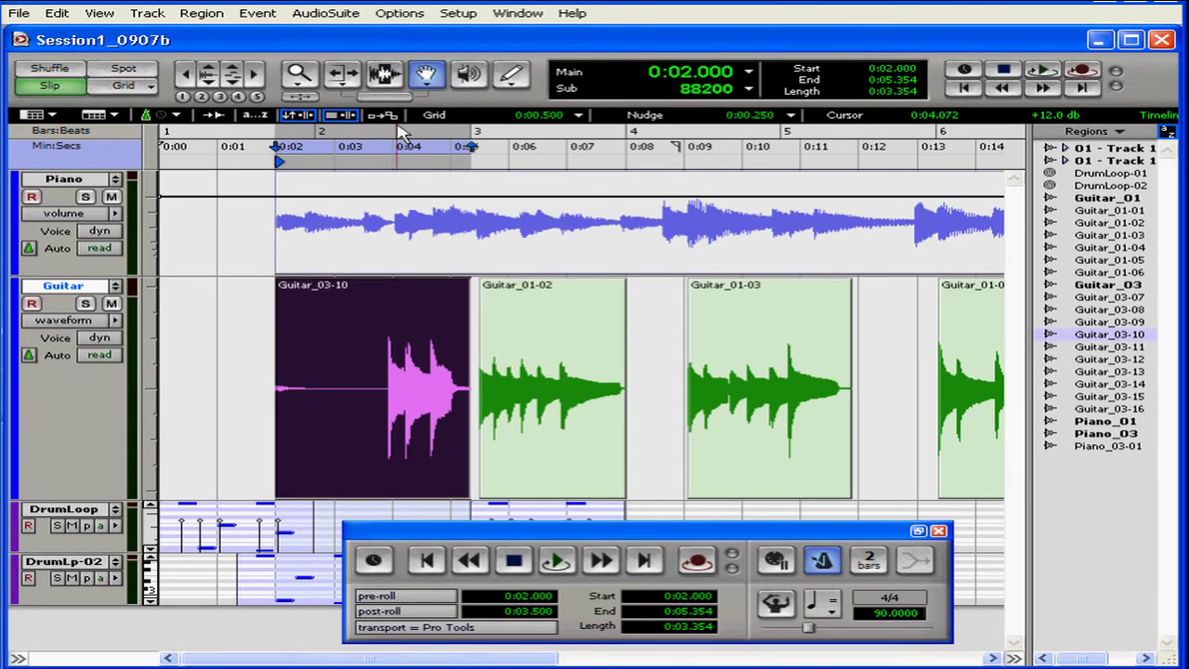
Step: Turn off Loop Playback, and swap the selected guitar region to the alternate take Guitar_03-08 with the Selector
{"action": "left_click", "coordinate": [409, 14]}
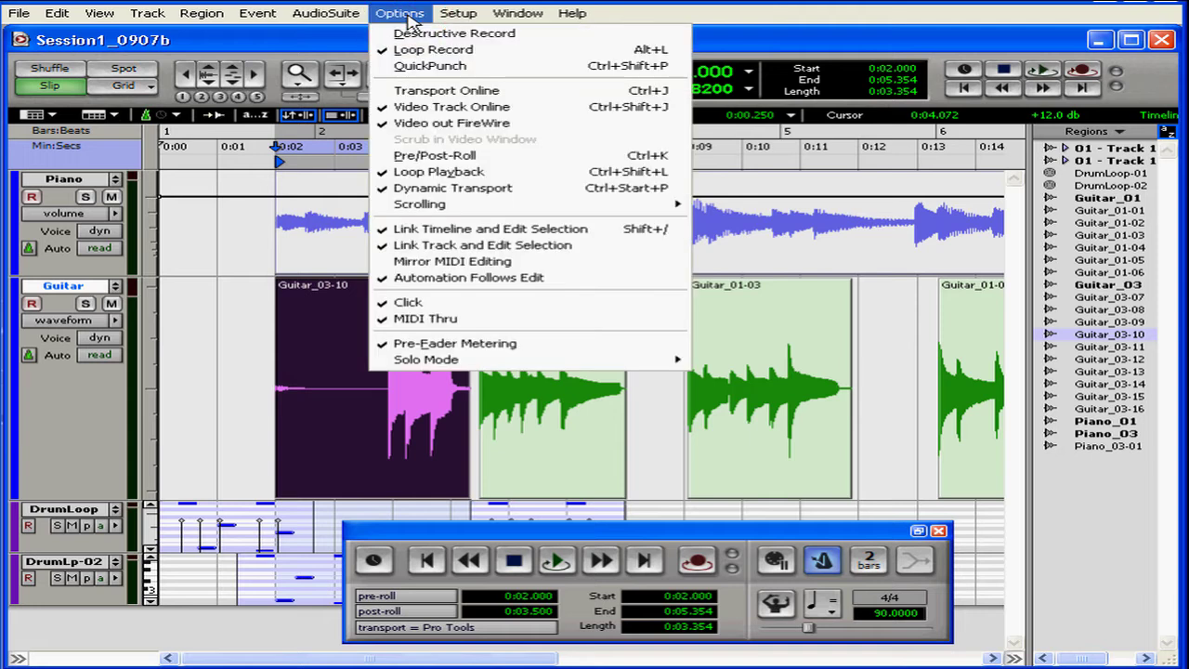
{"action": "left_click", "coordinate": [423, 173]}
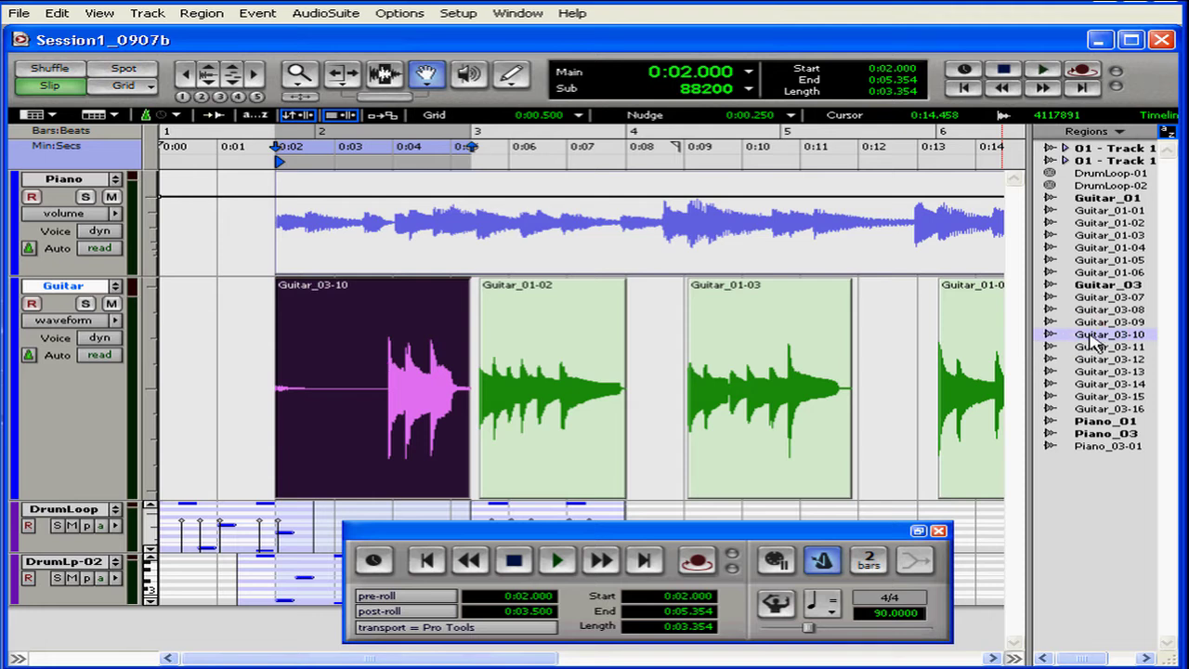
{"action": "left_click", "coordinate": [388, 74]}
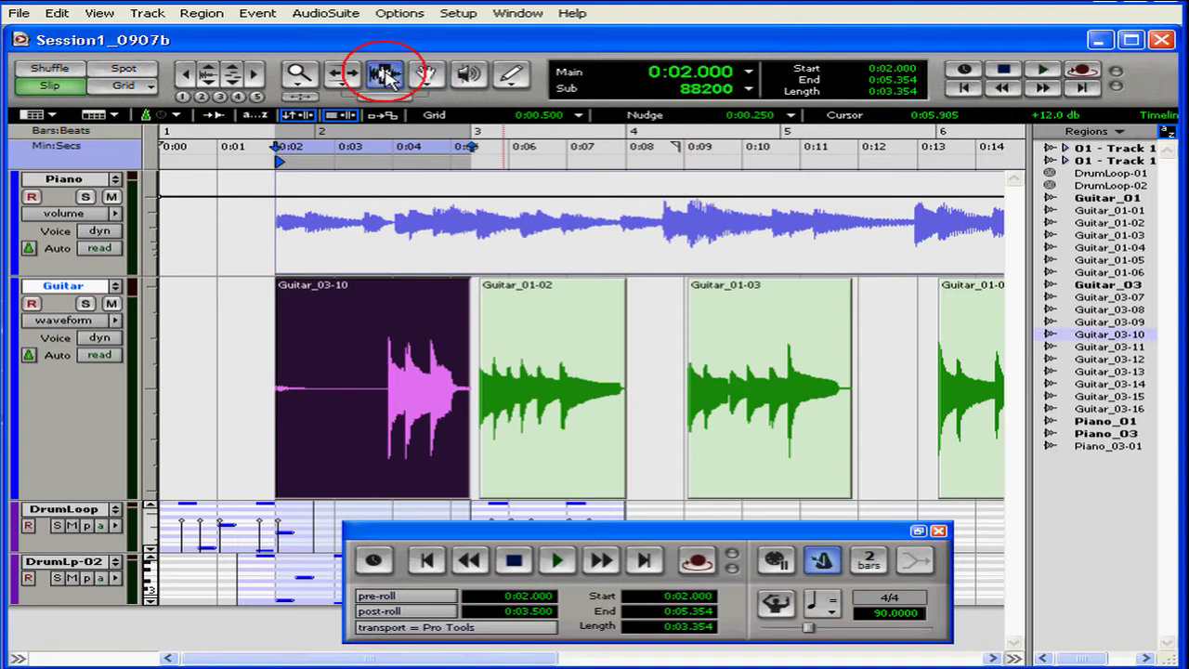
{"action": "left_click", "coordinate": [396, 334]}
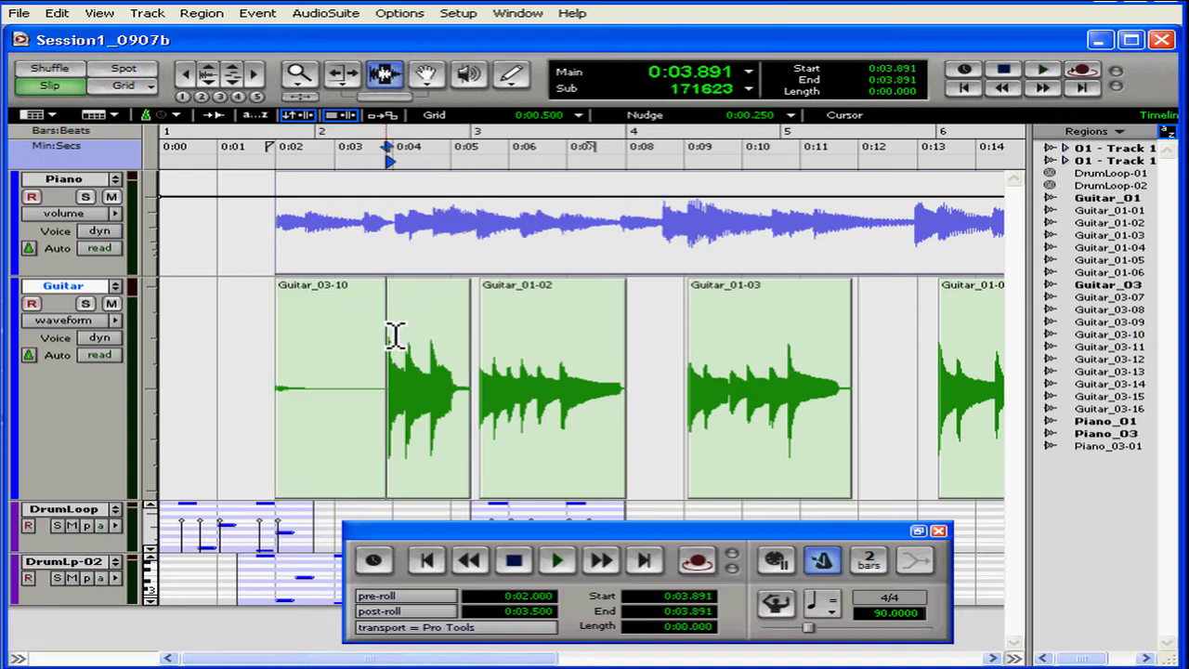
{"action": "key", "text": "ctrl+z"}
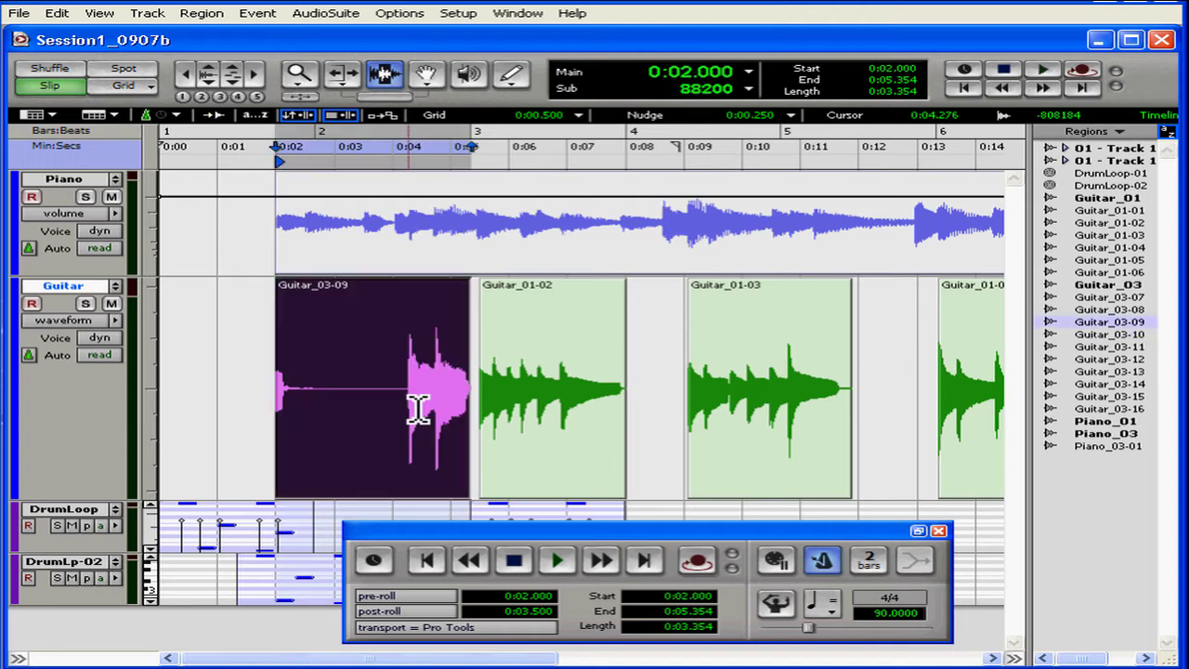
{"action": "left_click", "coordinate": [418, 409], "text": "ctrl"}
{"action": "left_click", "coordinate": [433, 444]}
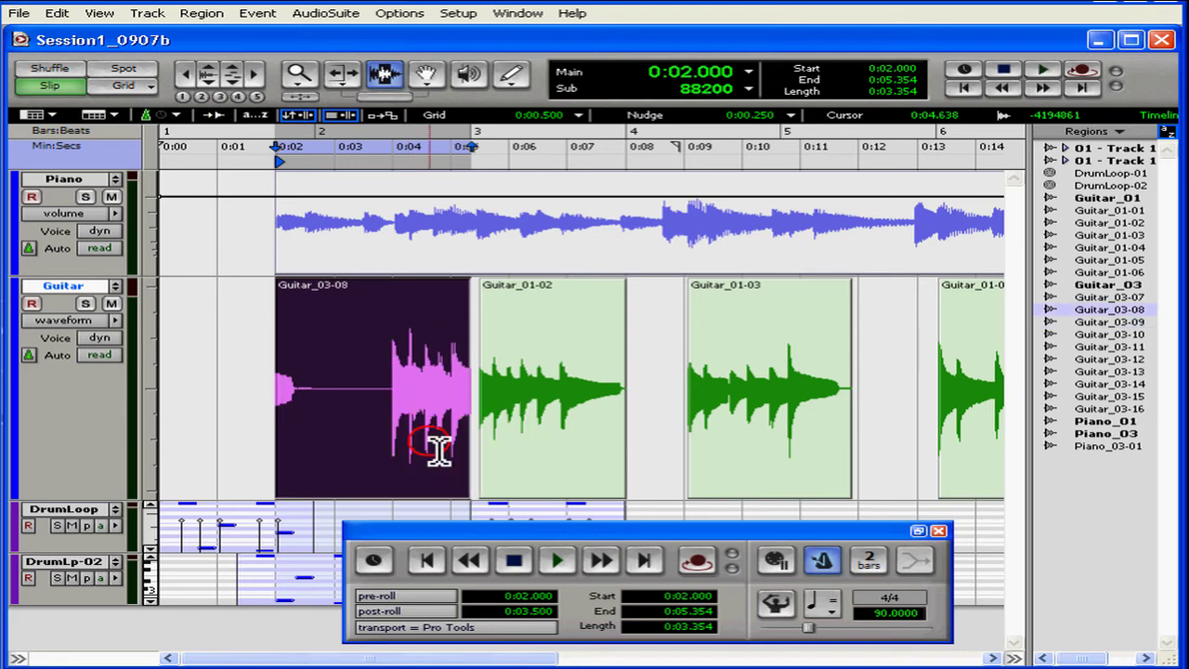
Step: Play from the selection start, auditioning the alternate takes Guitar_03-10 and Guitar_03-13 in the selected guitar region, and stop playback
{"action": "left_click", "coordinate": [558, 563]}
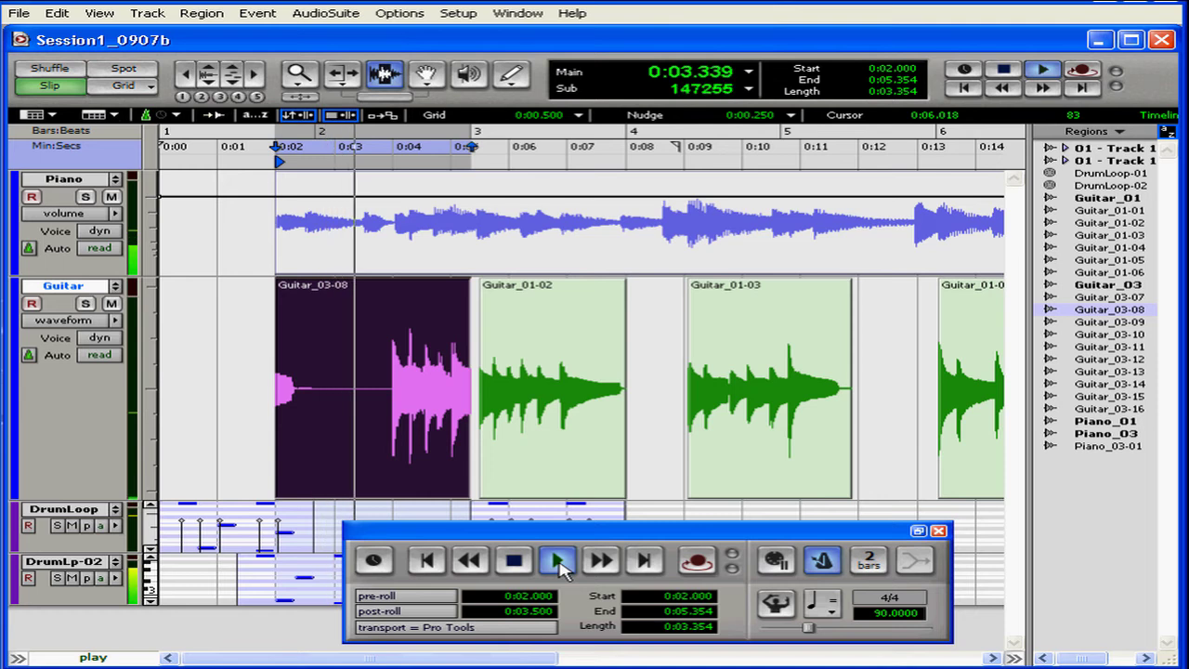
{"action": "left_click", "coordinate": [364, 397], "text": "ctrl"}
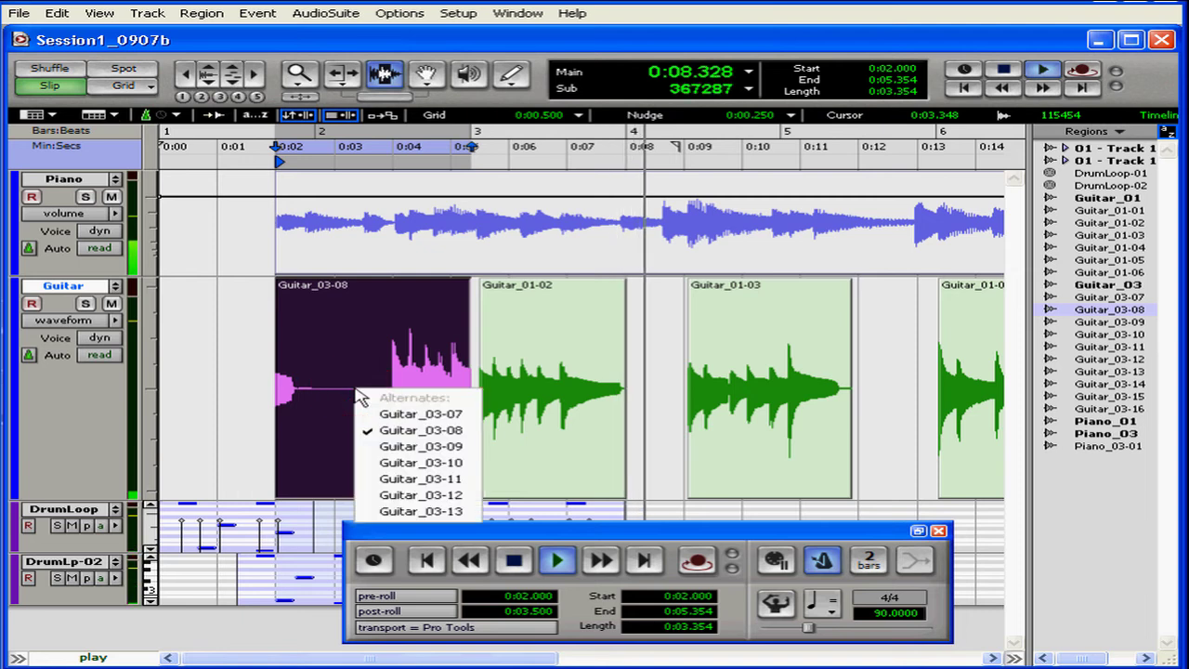
{"action": "left_click", "coordinate": [409, 459]}
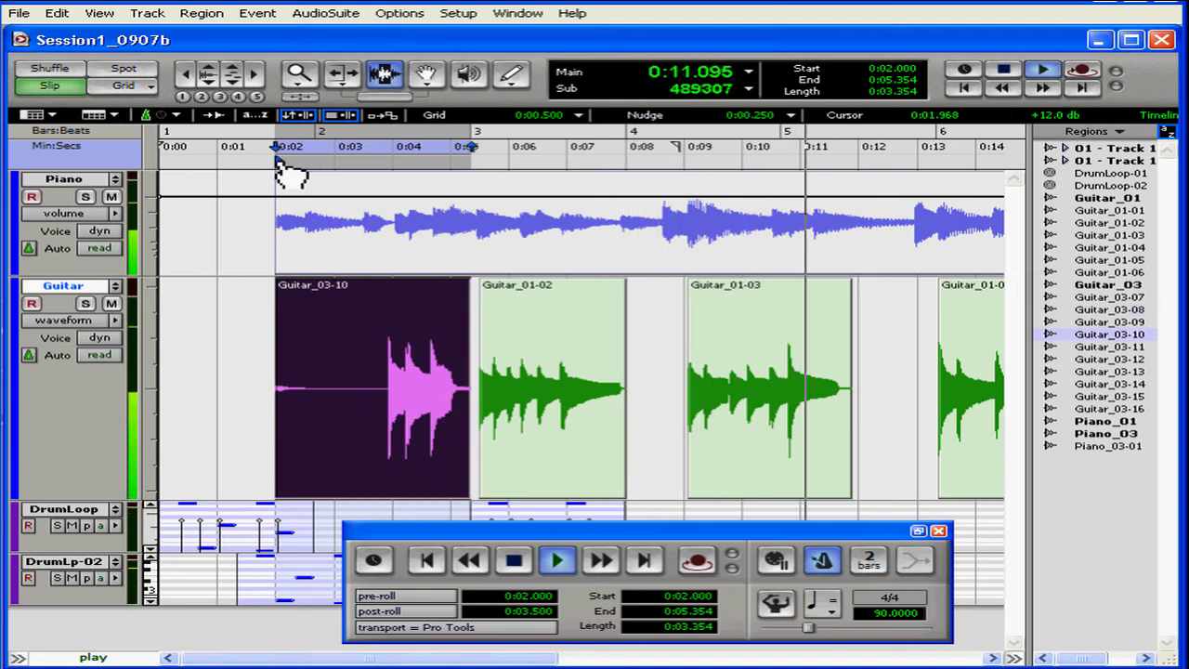
{"action": "key", "text": "space"}
{"action": "key", "text": "space"}
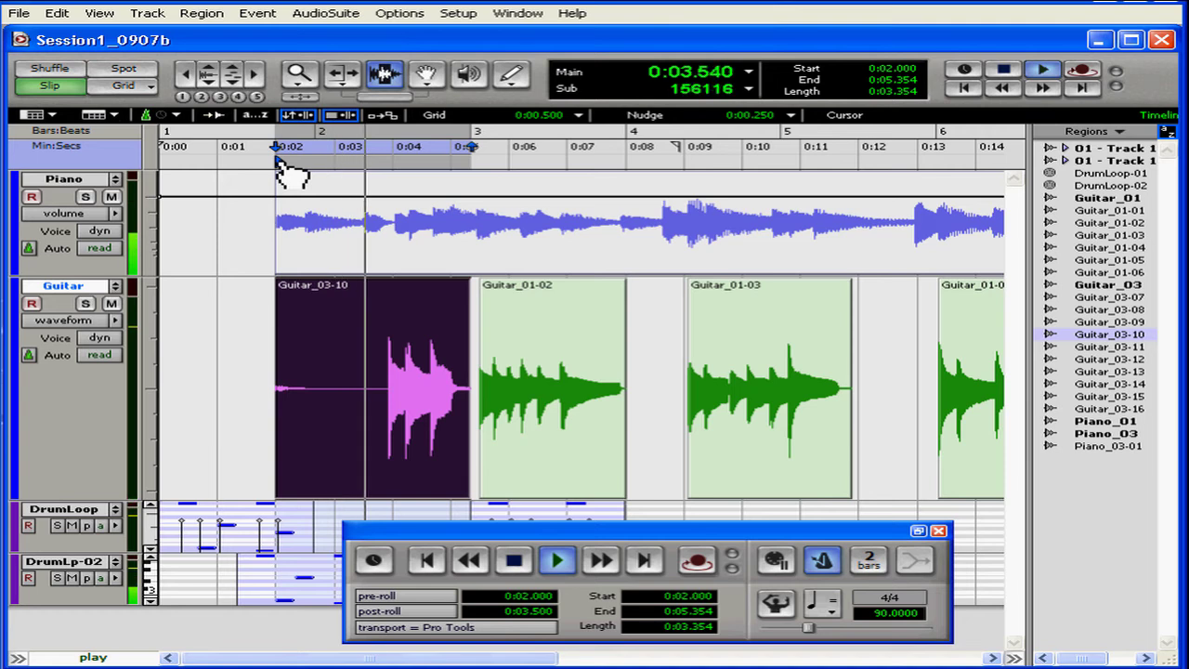
{"action": "left_click", "coordinate": [383, 325], "text": "ctrl"}
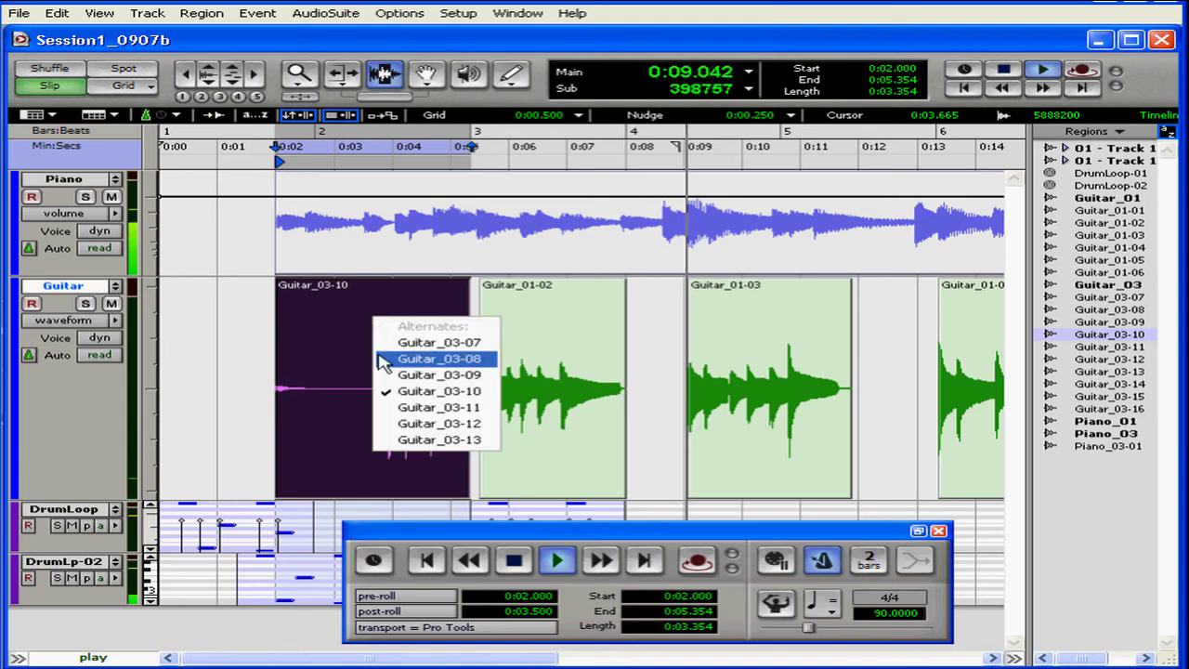
{"action": "left_click", "coordinate": [403, 441]}
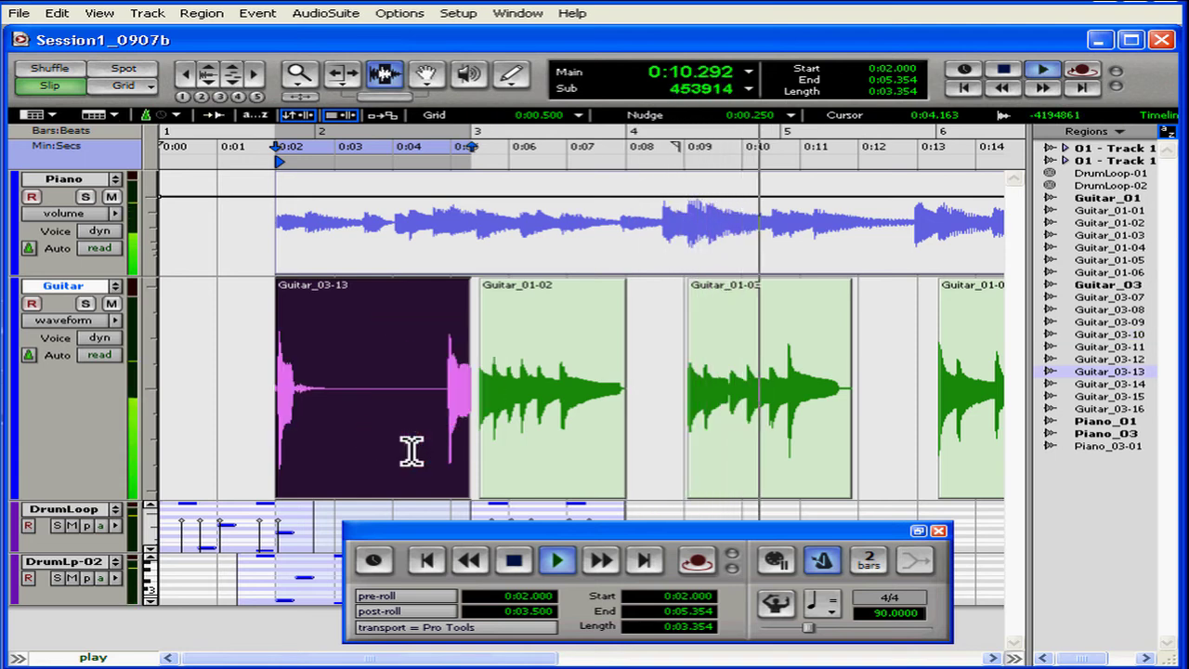
{"action": "left_click", "coordinate": [279, 160]}
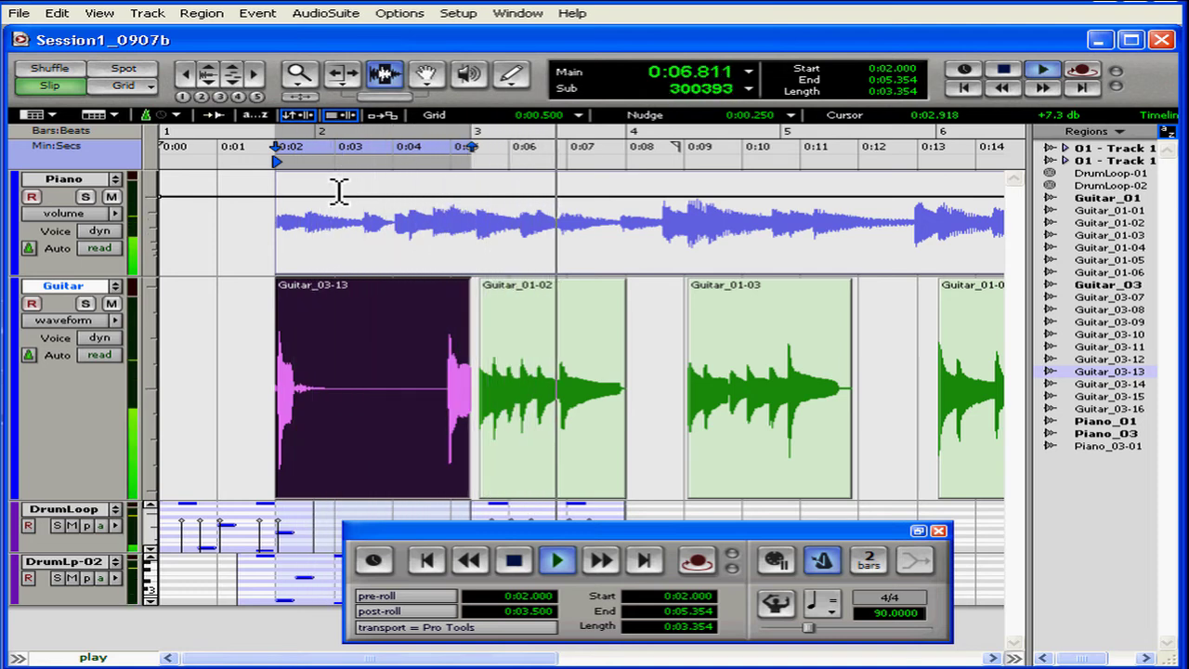
{"action": "left_click", "coordinate": [514, 561]}
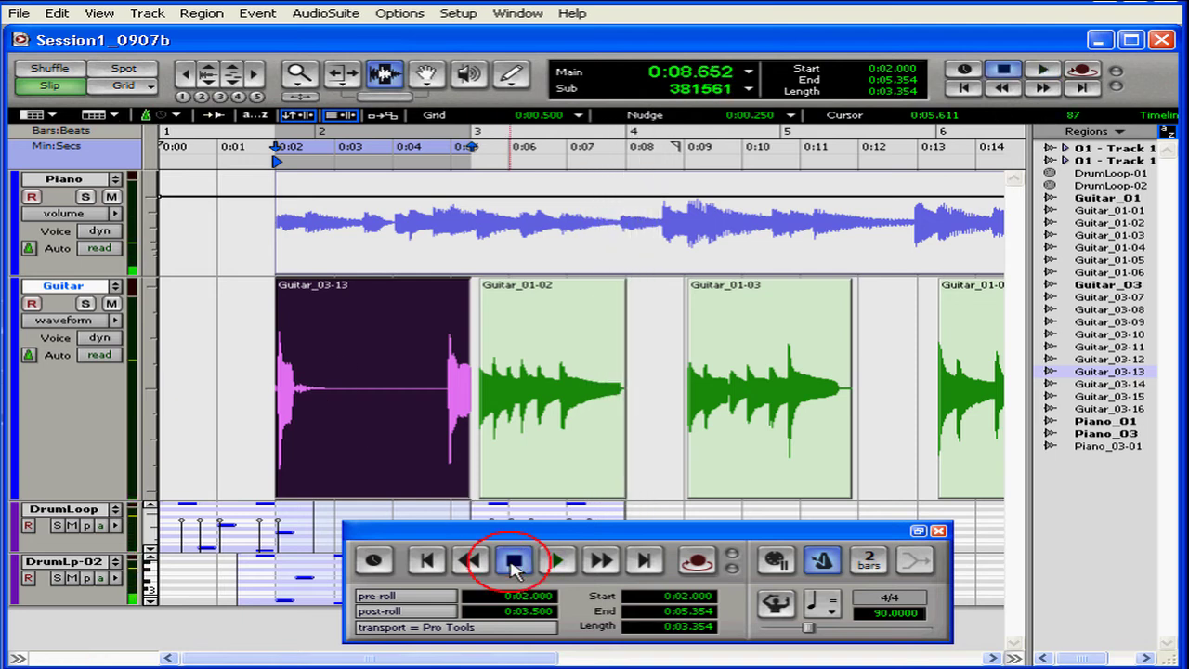
Step: Remove the takes Guitar_03-07, 03-08, 03-09, 03-11 and 03-12 from the session's region list, approving the clearing of each used region
{"action": "key", "text": "F8"}
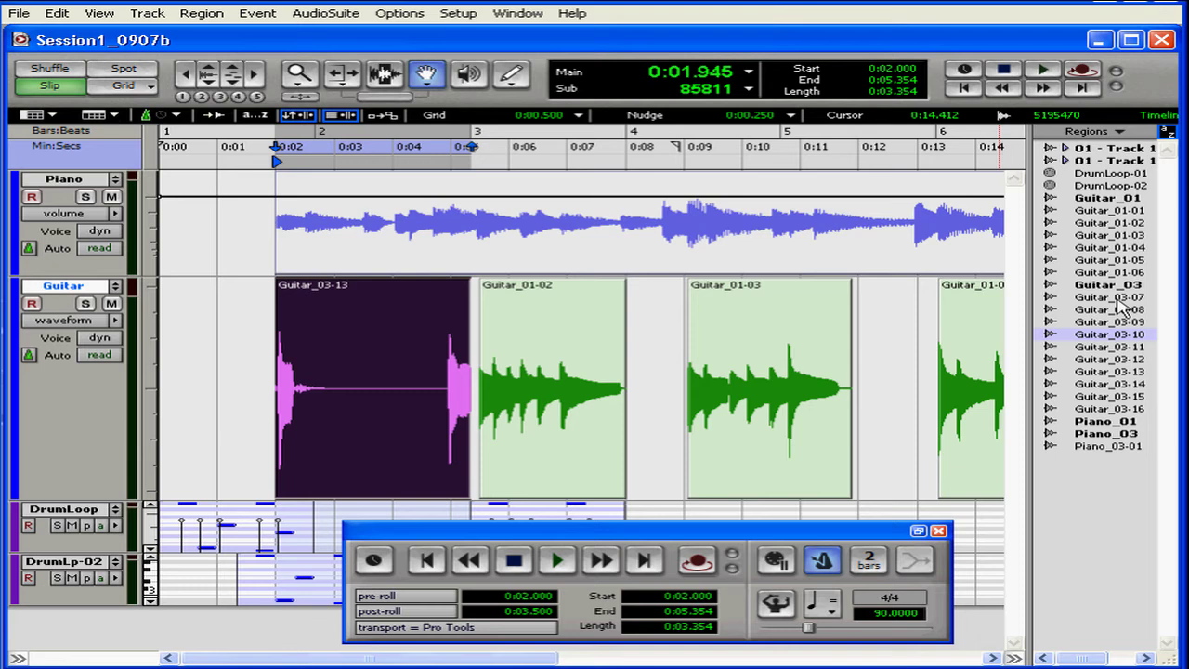
{"action": "left_click", "coordinate": [1118, 298]}
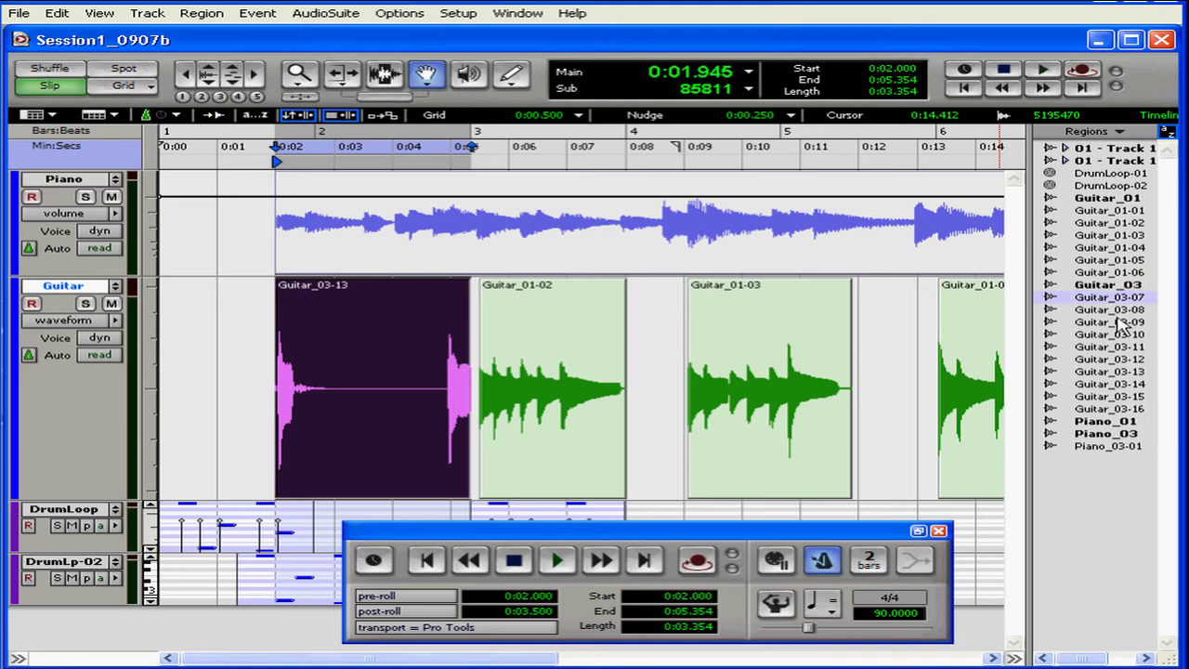
{"action": "left_click", "coordinate": [1120, 322], "text": "shift"}
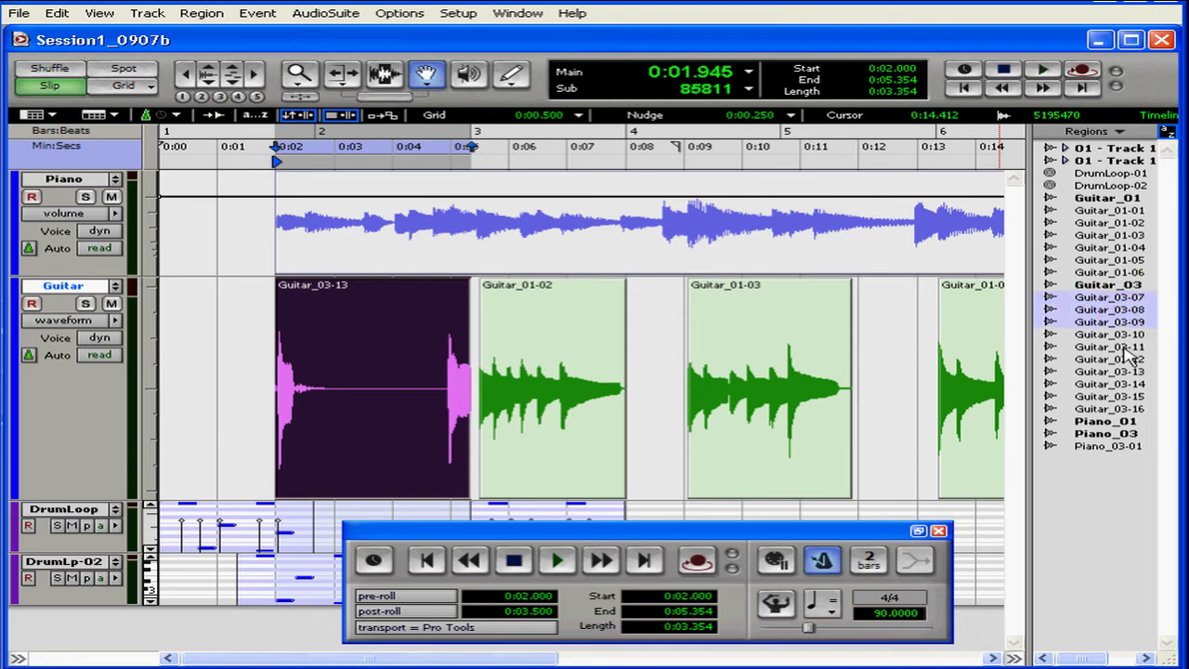
{"action": "left_click", "coordinate": [1128, 347], "text": "ctrl"}
{"action": "left_click", "coordinate": [1128, 359], "text": "ctrl"}
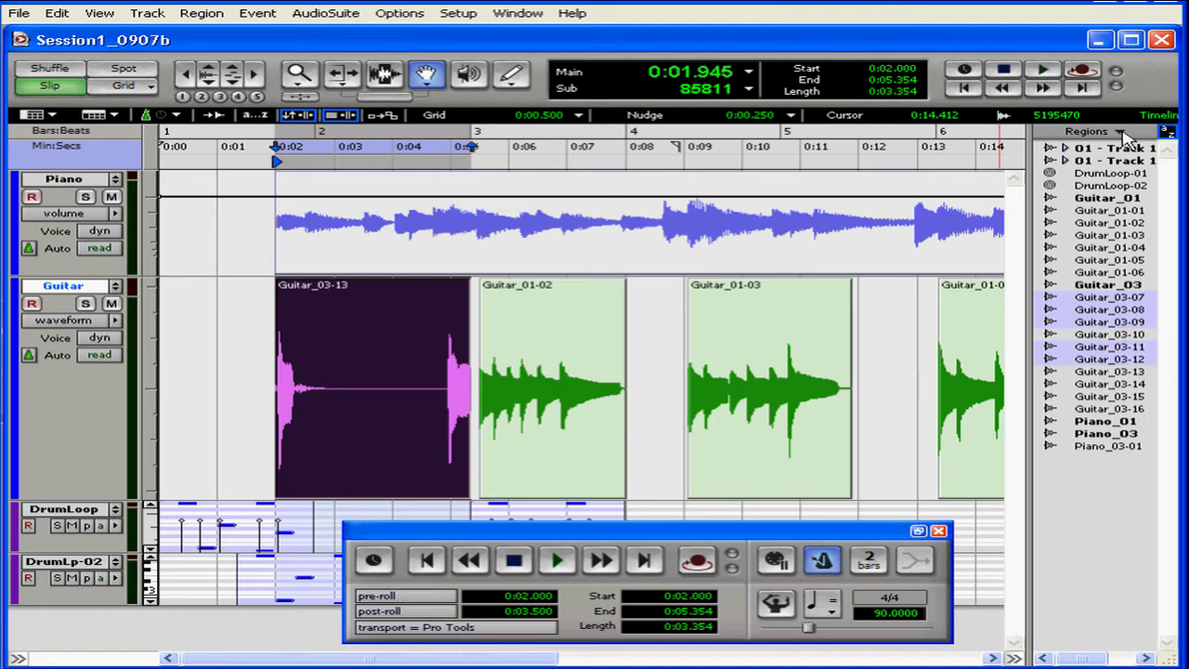
{"action": "left_click", "coordinate": [1122, 132]}
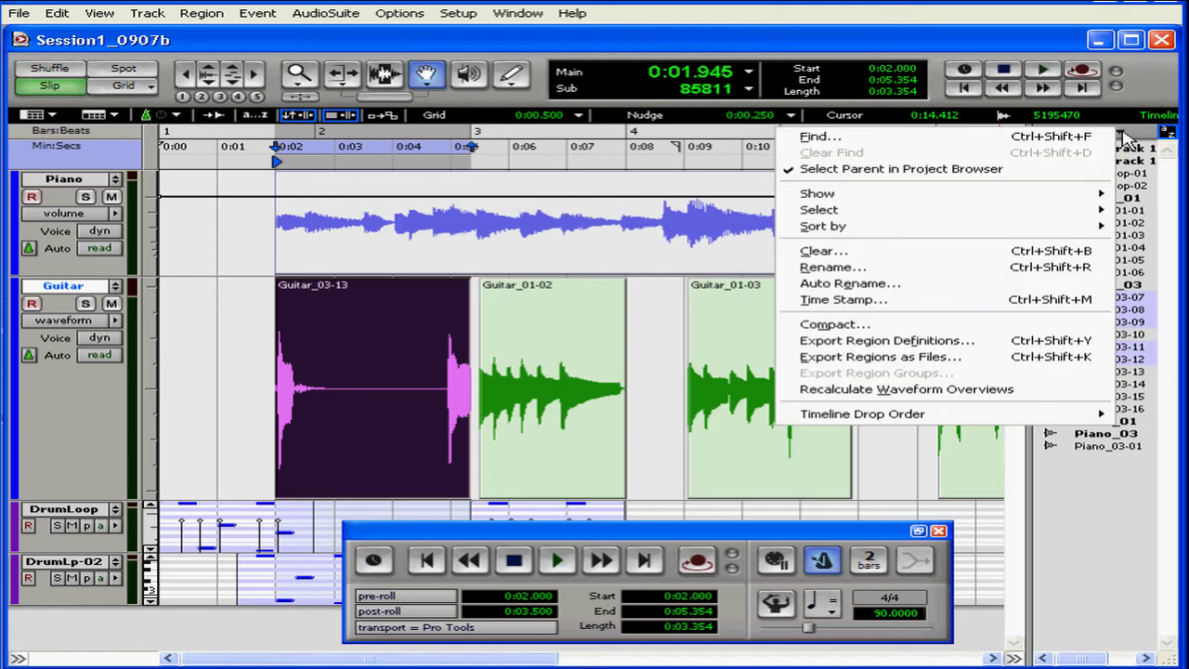
{"action": "left_click", "coordinate": [1069, 264]}
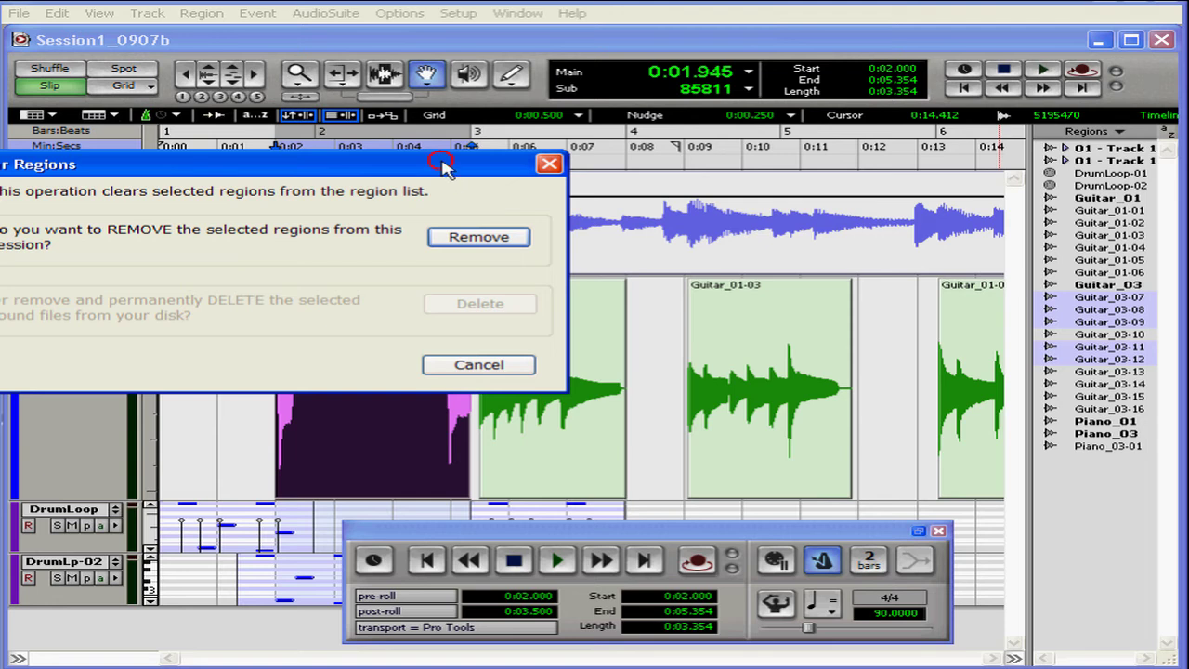
{"action": "left_click_drag", "start_coordinate": [442, 165], "coordinate": [736, 196]}
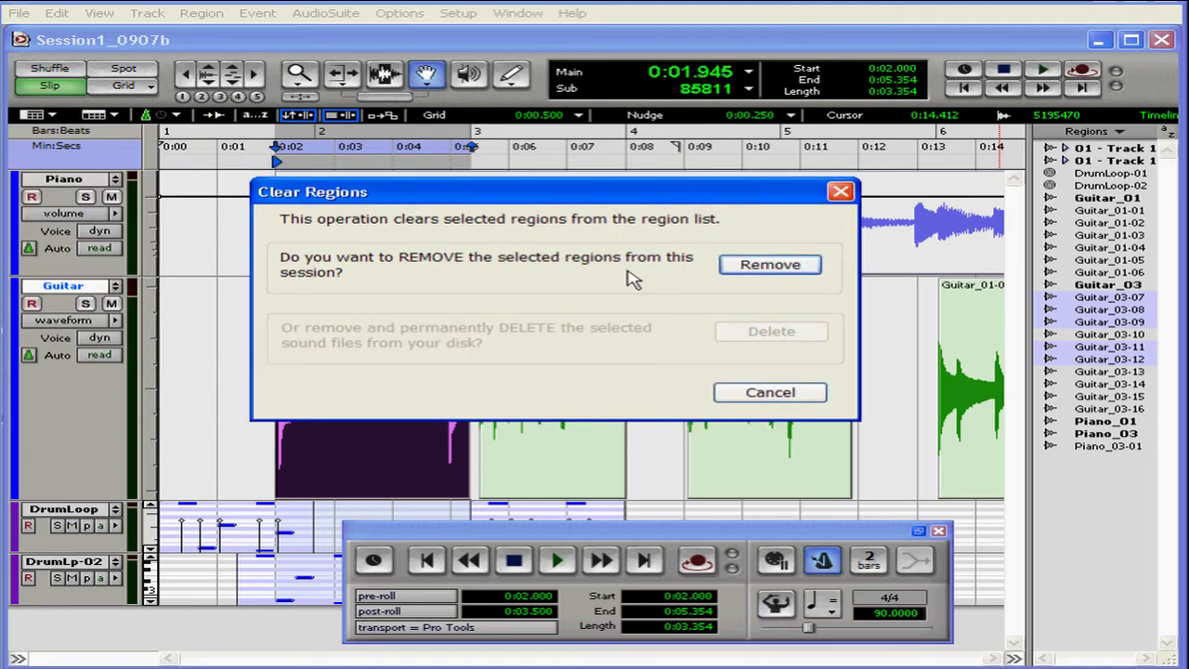
{"action": "left_click", "coordinate": [770, 264]}
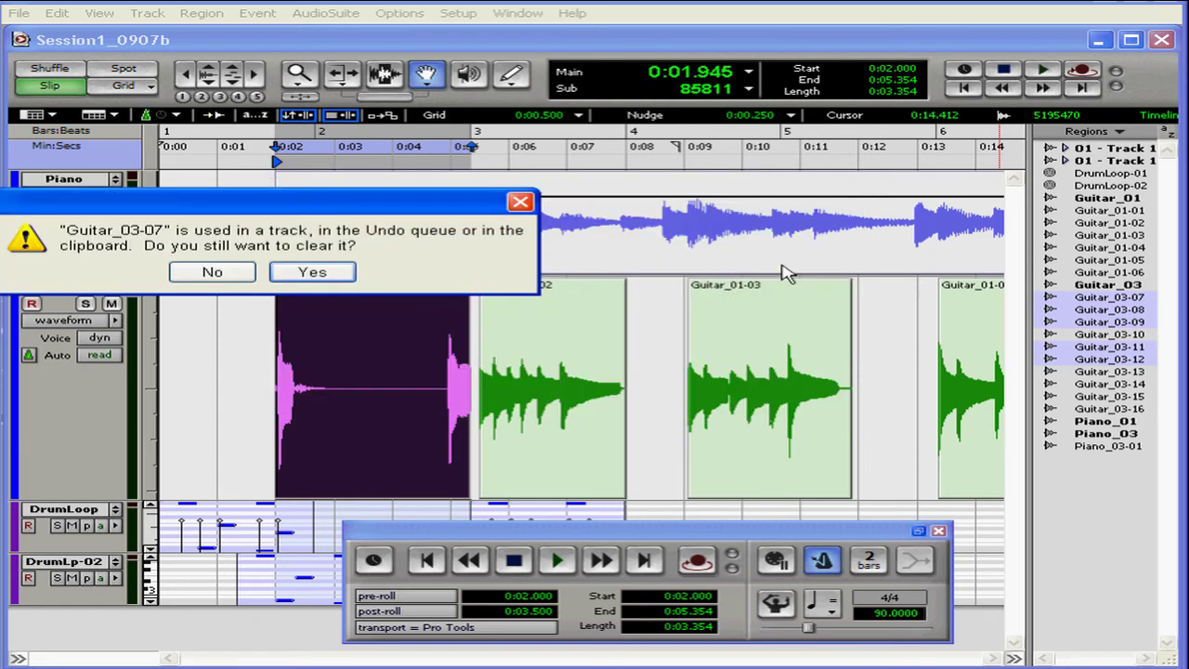
{"action": "left_click_drag", "start_coordinate": [364, 202], "coordinate": [658, 207]}
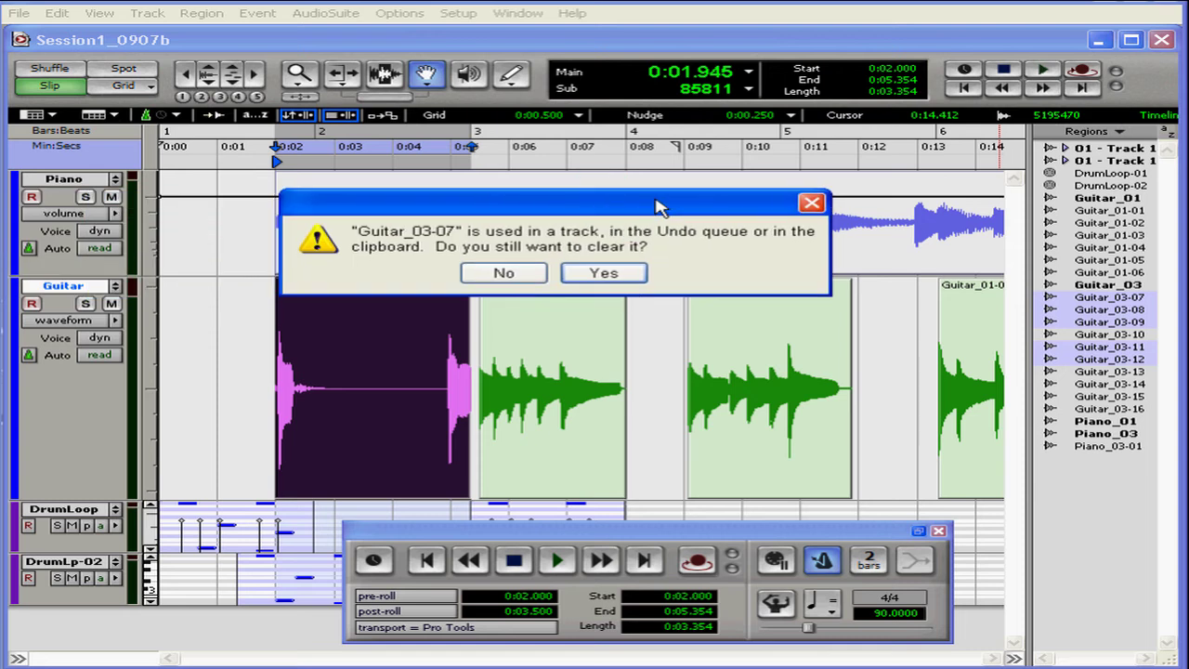
{"action": "left_click", "coordinate": [604, 275]}
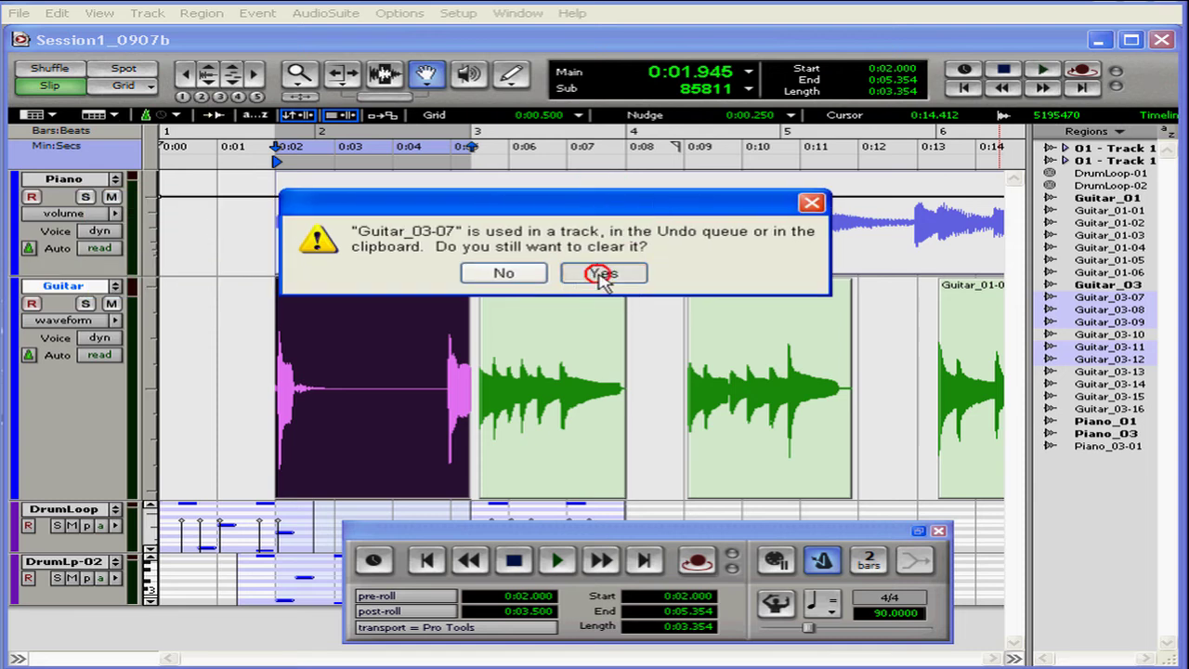
{"action": "left_click_drag", "start_coordinate": [369, 205], "coordinate": [633, 206]}
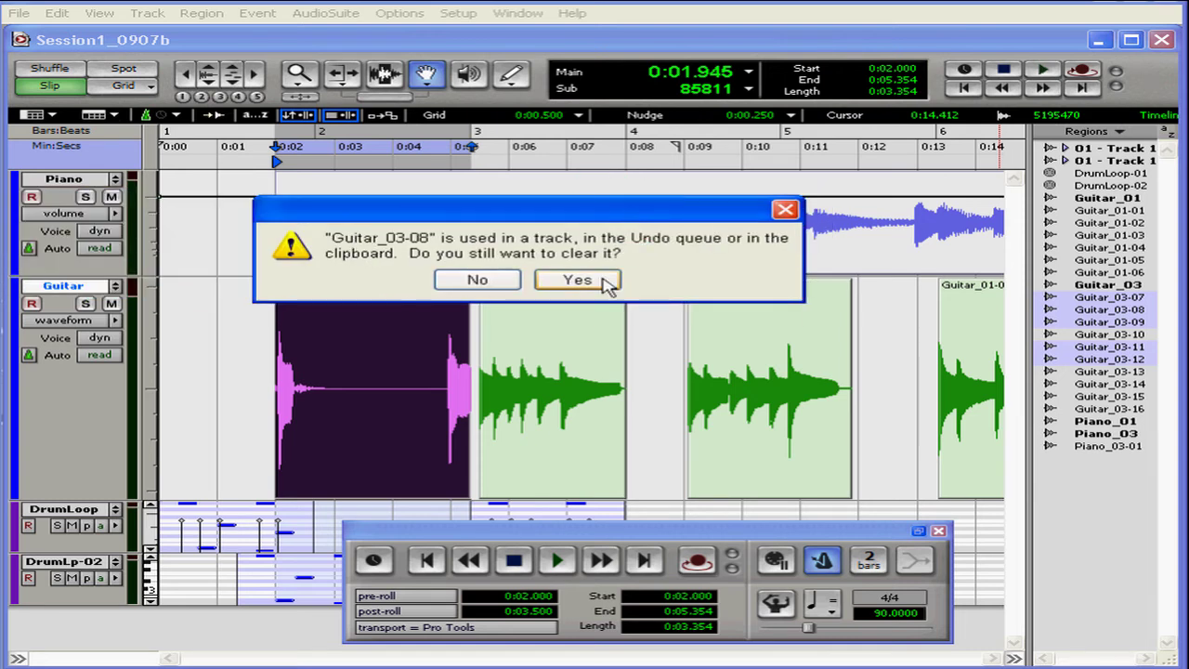
{"action": "left_click", "coordinate": [599, 277]}
{"action": "left_click", "coordinate": [314, 275]}
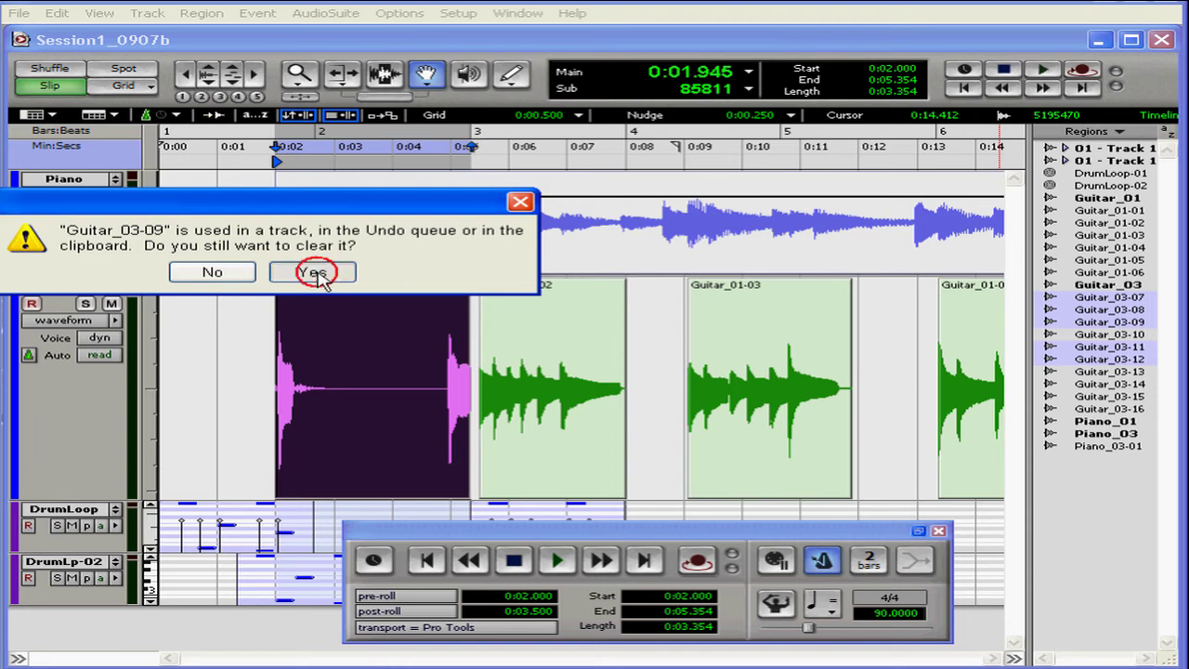
{"action": "left_click", "coordinate": [316, 275]}
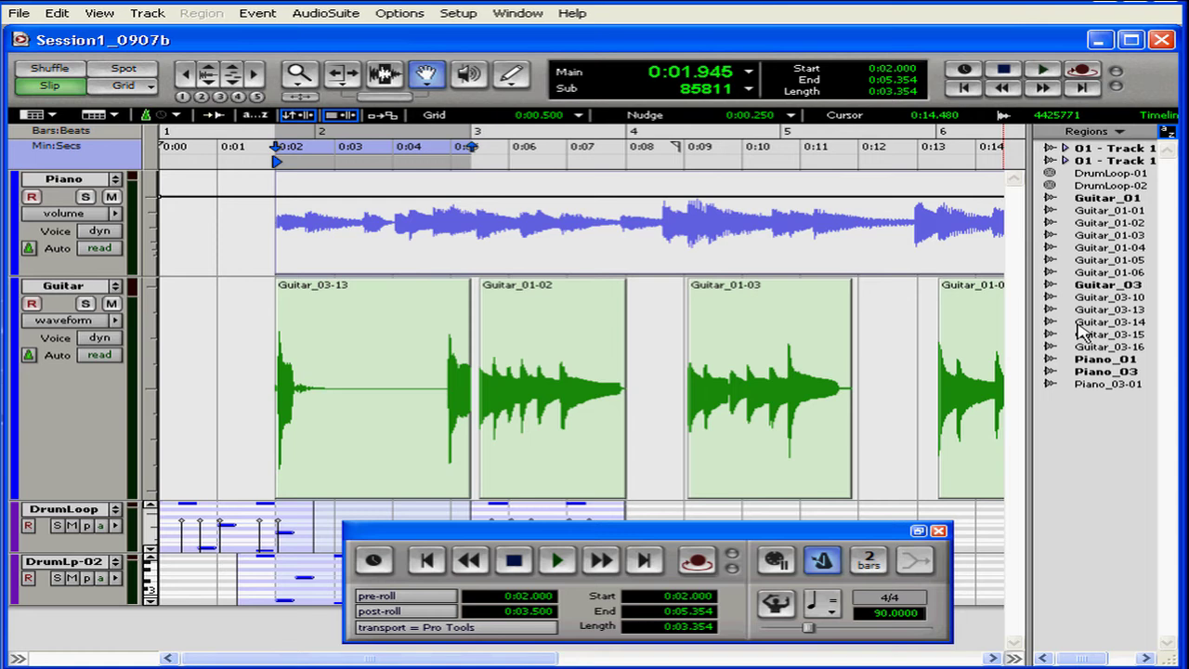
Step: Clear the region Guitar_03-14 from the region list by removing it from the session
{"action": "right_click", "coordinate": [1078, 322]}
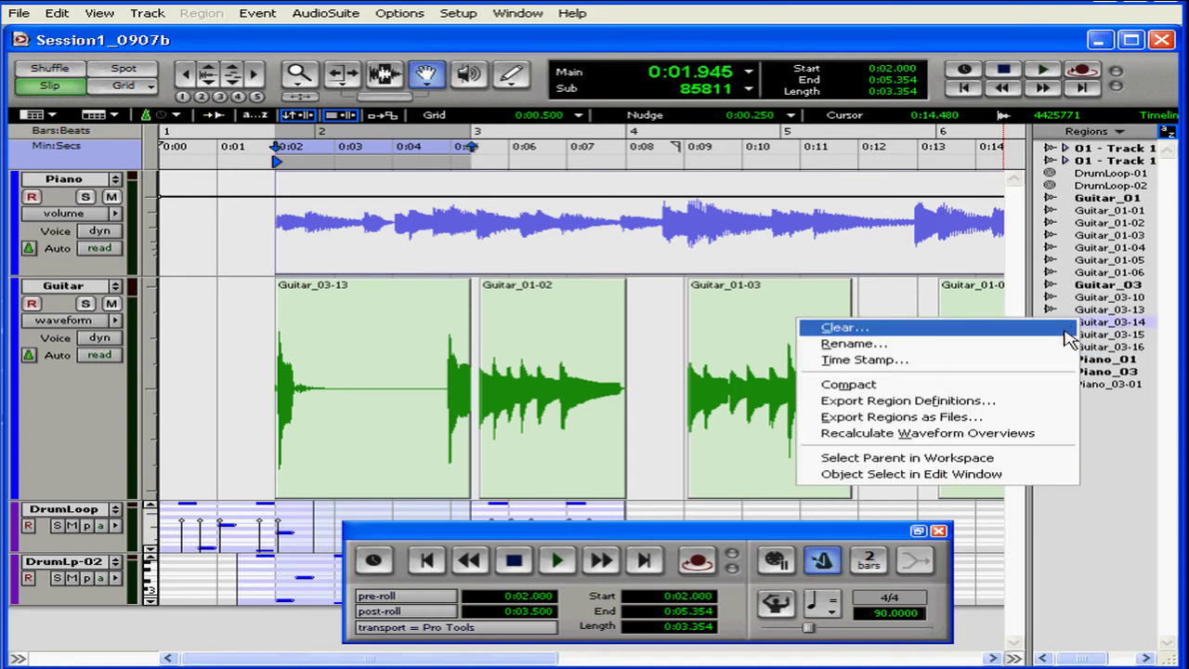
{"action": "left_click", "coordinate": [1068, 331]}
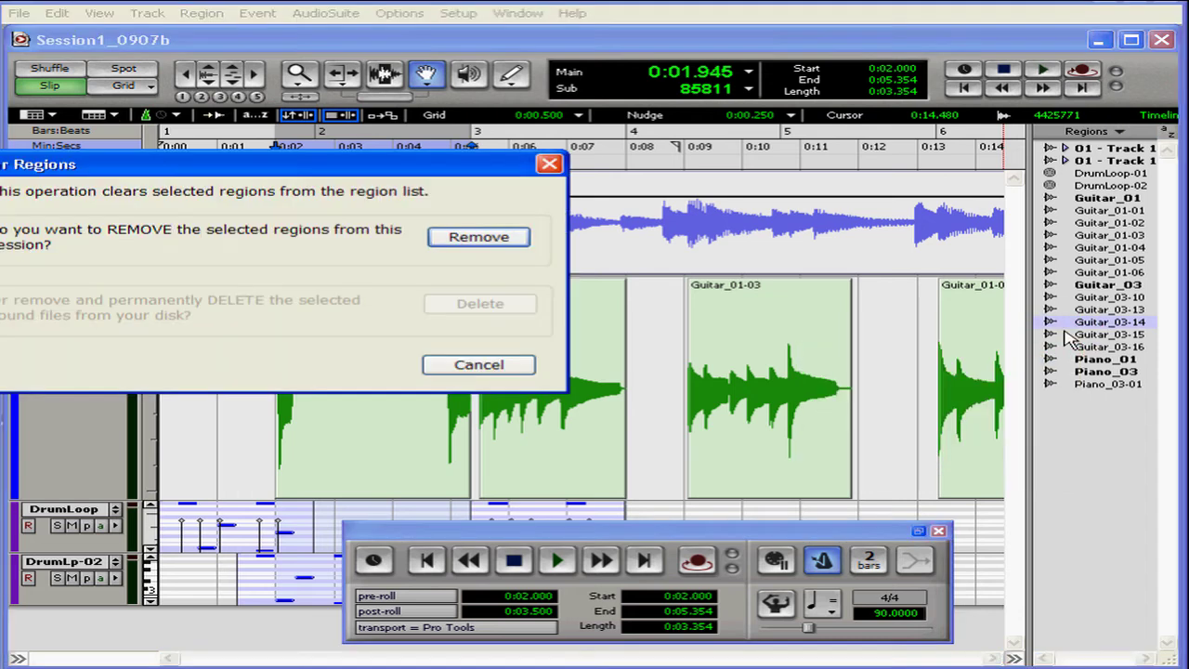
{"action": "left_click", "coordinate": [454, 238]}
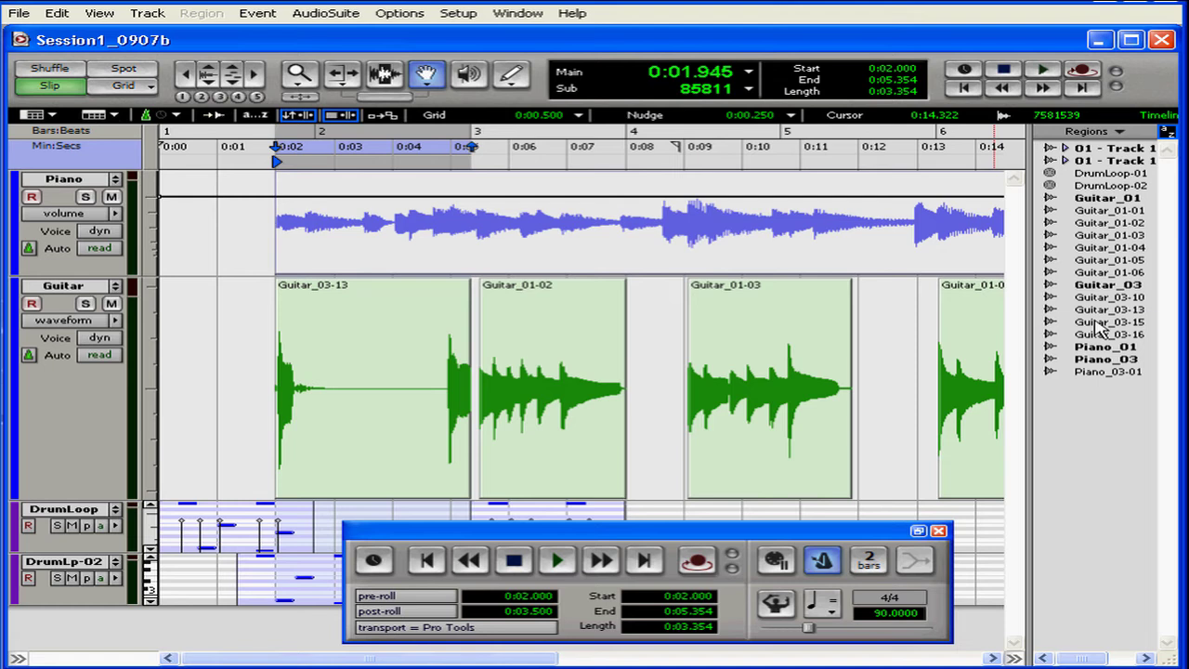
Step: Remove the takes Guitar_03-13, Guitar_03-15 and Guitar_03-16 from the session's region list, approving the clearing of each used region
{"action": "left_click", "coordinate": [1094, 322]}
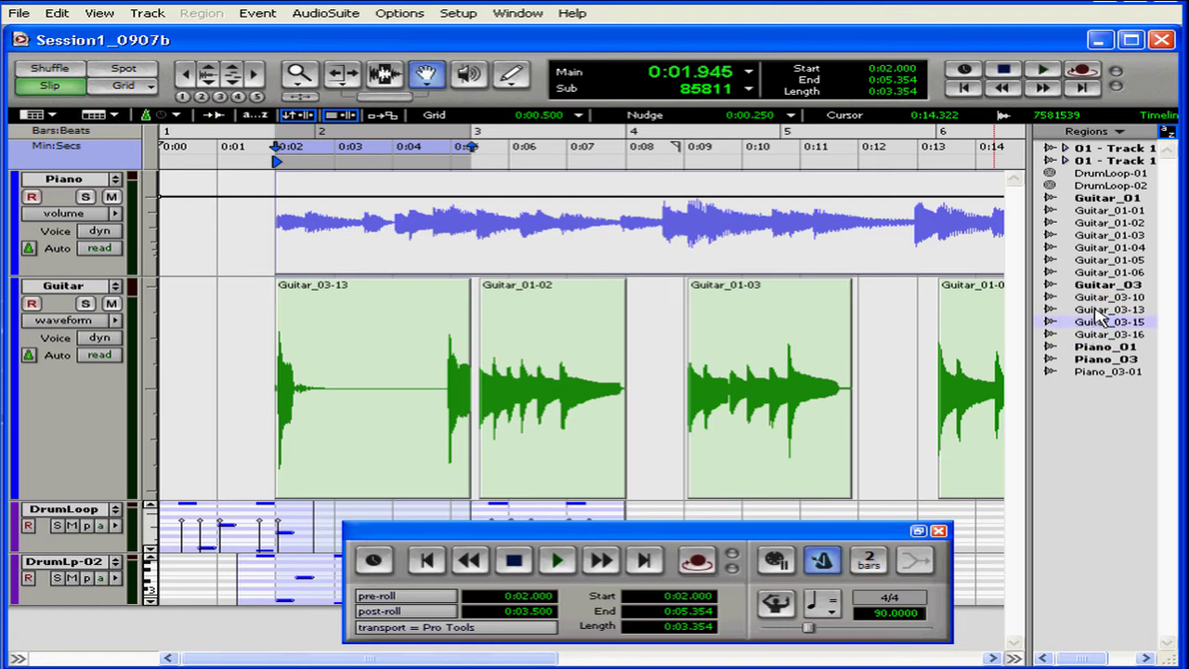
{"action": "left_click", "coordinate": [1099, 310]}
{"action": "left_click", "coordinate": [1098, 335], "text": "shift"}
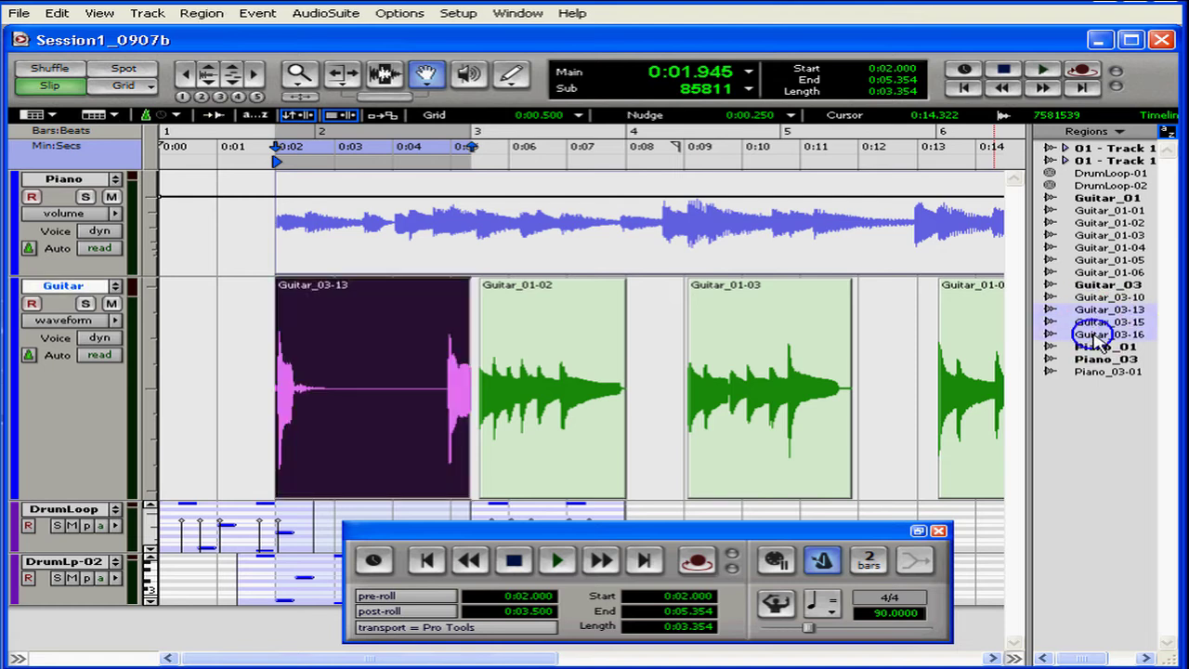
{"action": "right_click", "coordinate": [1097, 334]}
{"action": "left_click", "coordinate": [1064, 343]}
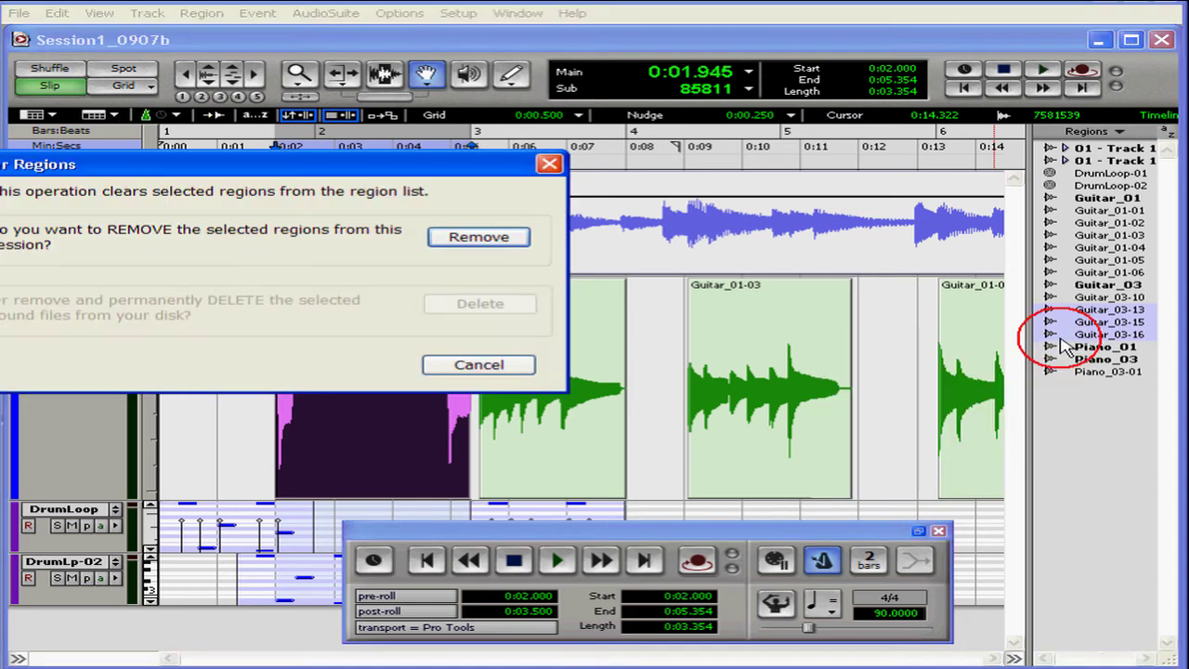
{"action": "left_click", "coordinate": [479, 238]}
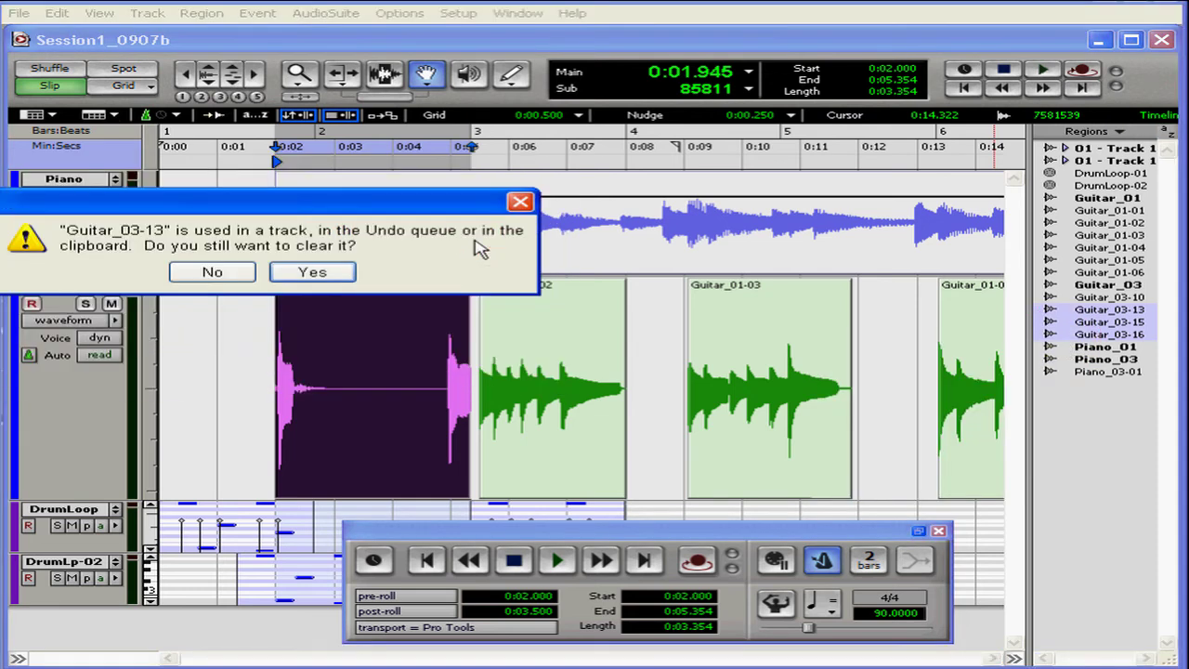
{"action": "left_click", "coordinate": [325, 275]}
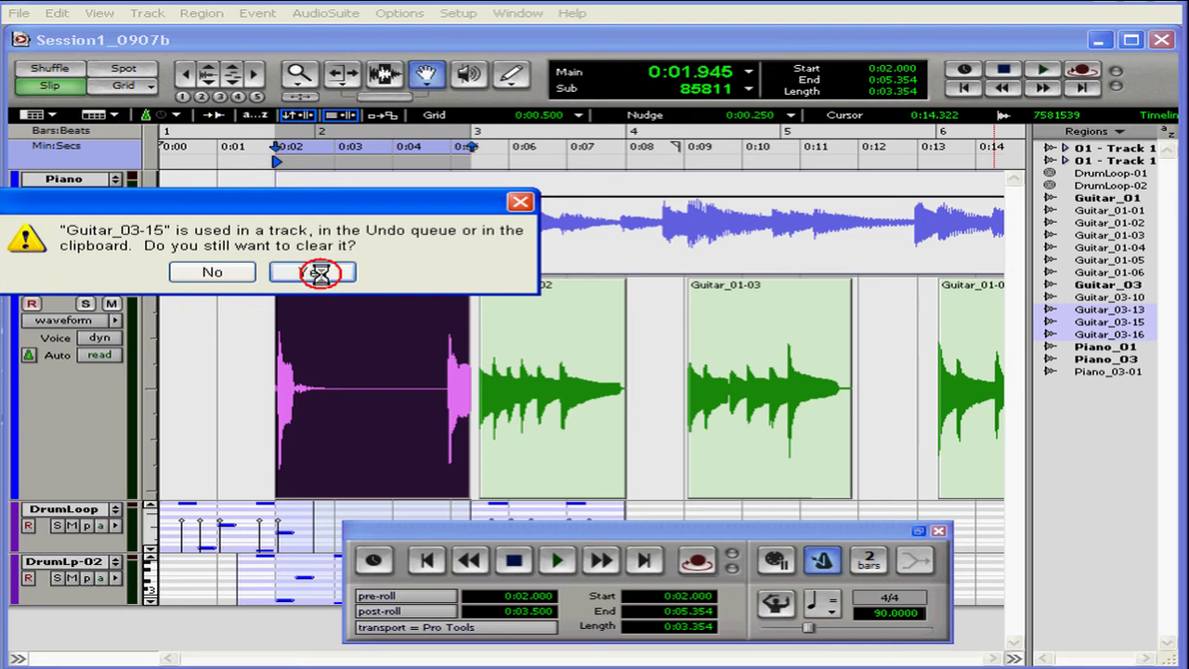
{"action": "left_click", "coordinate": [320, 275]}
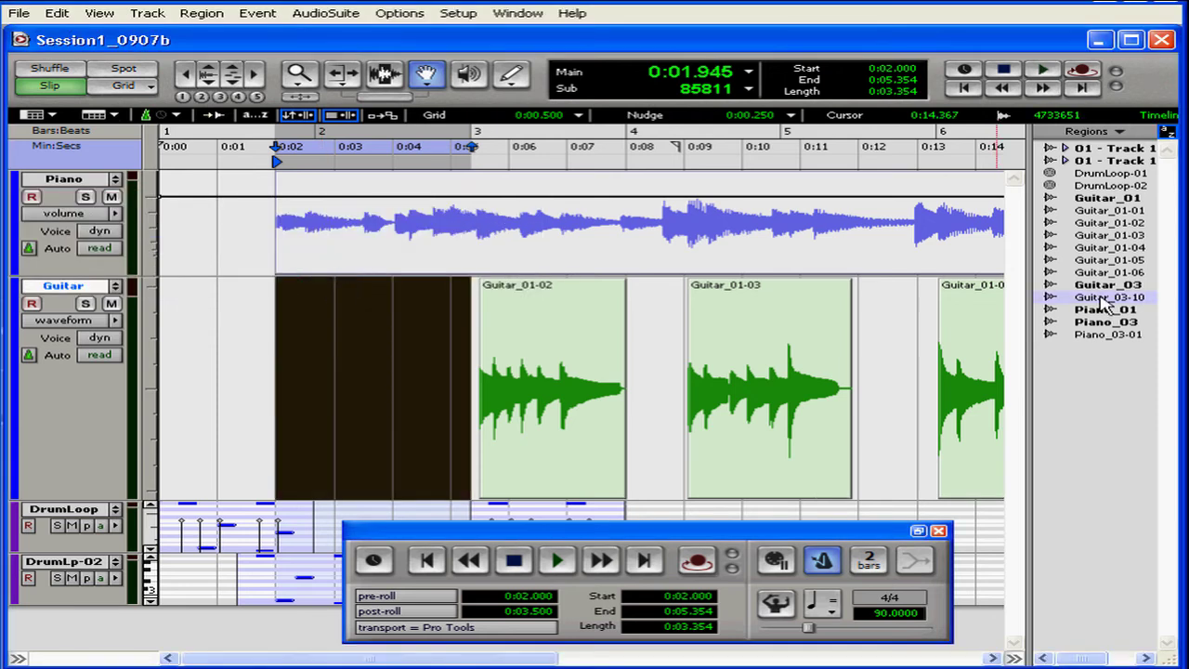
Step: Place the take Guitar_03-10 on the Guitar track at about 0:02 and play it back
{"action": "left_click_drag", "start_coordinate": [1104, 299], "coordinate": [279, 402]}
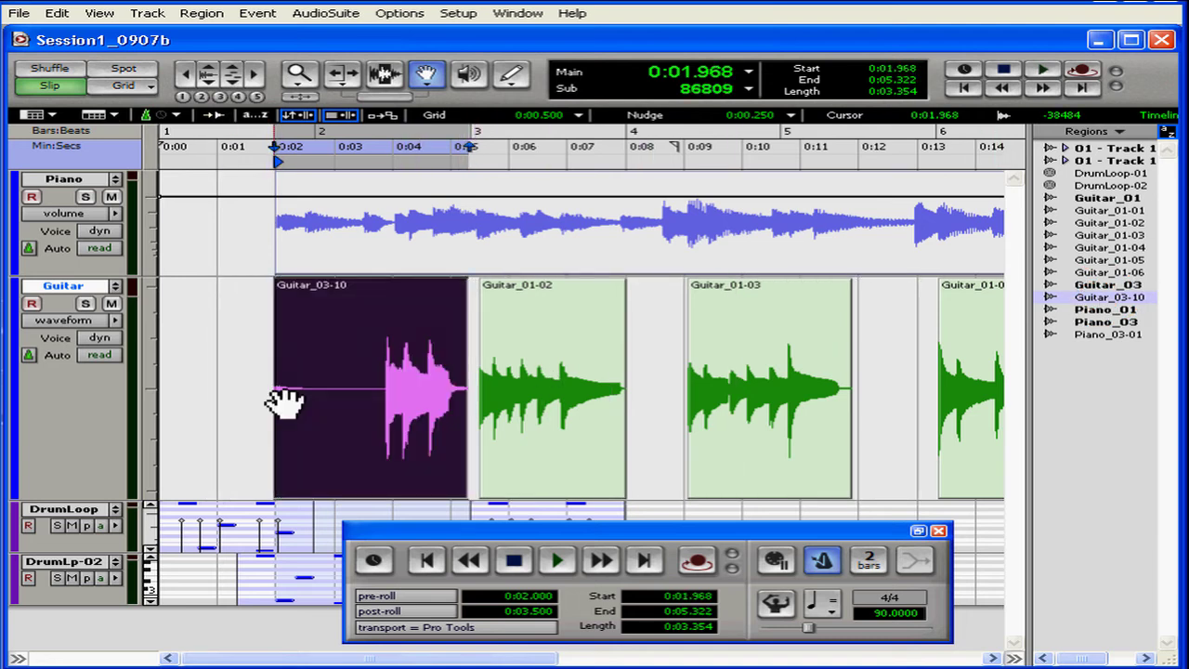
{"action": "key", "text": "space"}
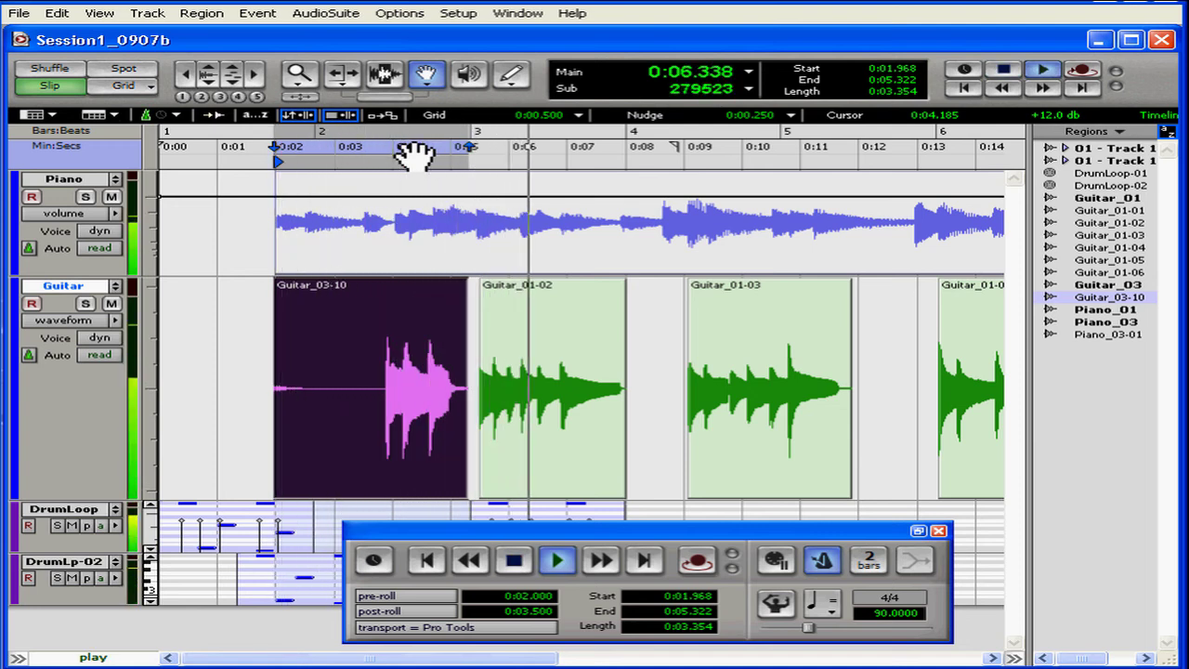
{"action": "key", "text": "space"}
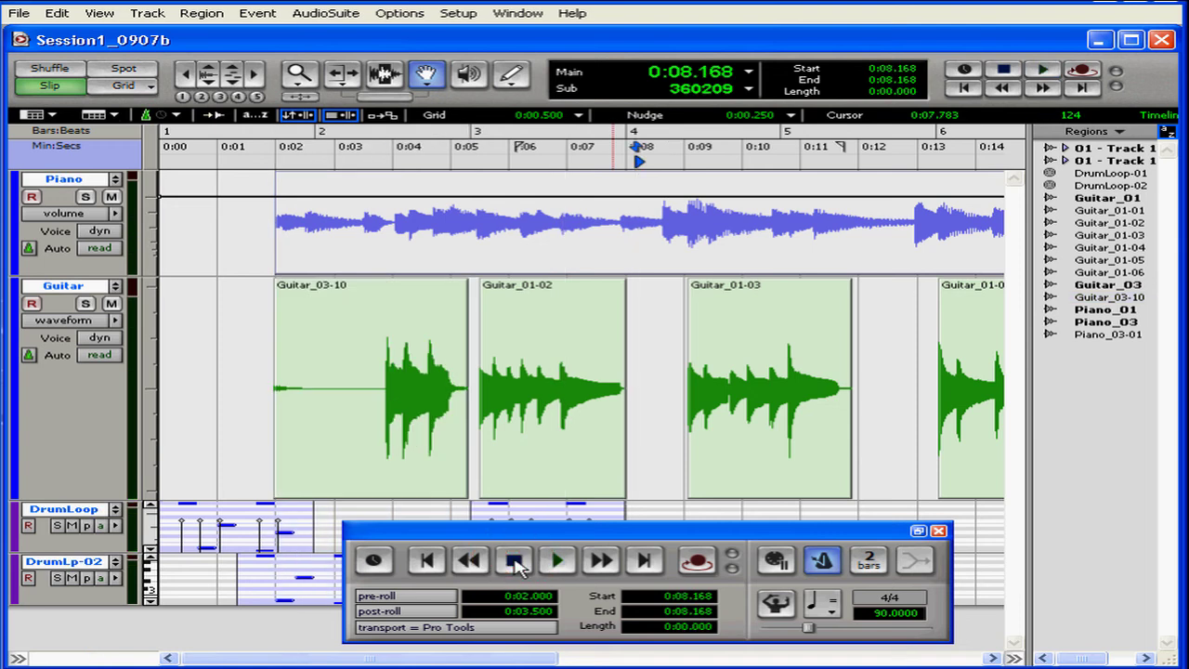
Step: Return to the session start and switch the record mode to Destructive
{"action": "key", "text": "Return"}
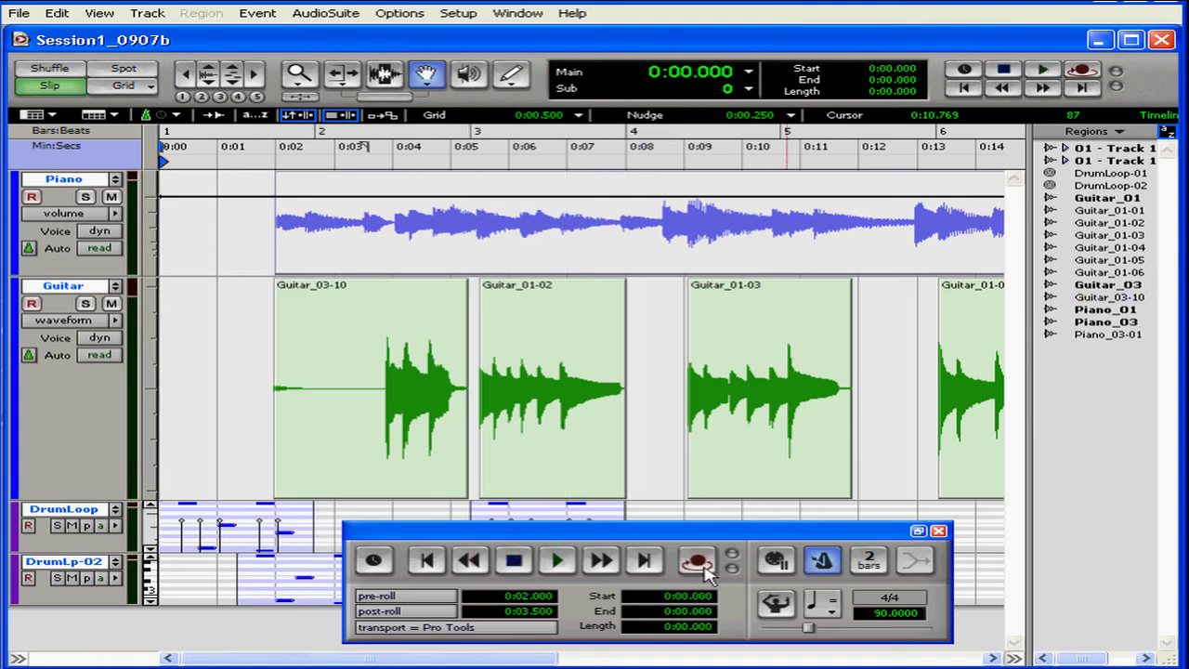
{"action": "right_click", "coordinate": [698, 564]}
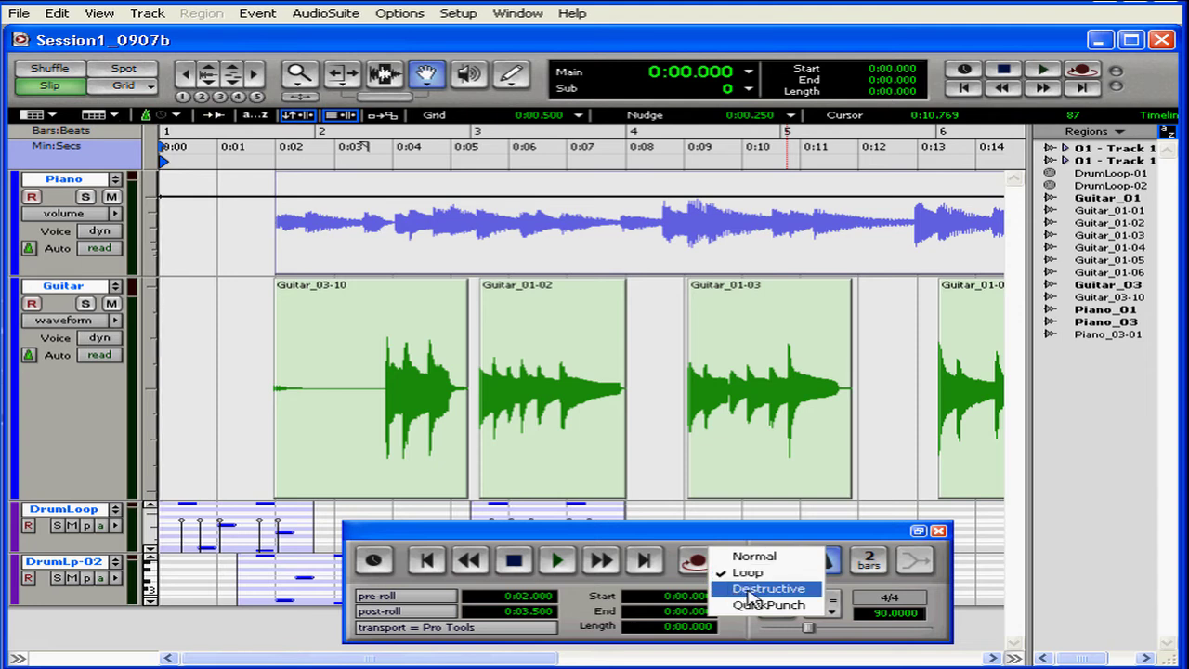
{"action": "left_click", "coordinate": [751, 591]}
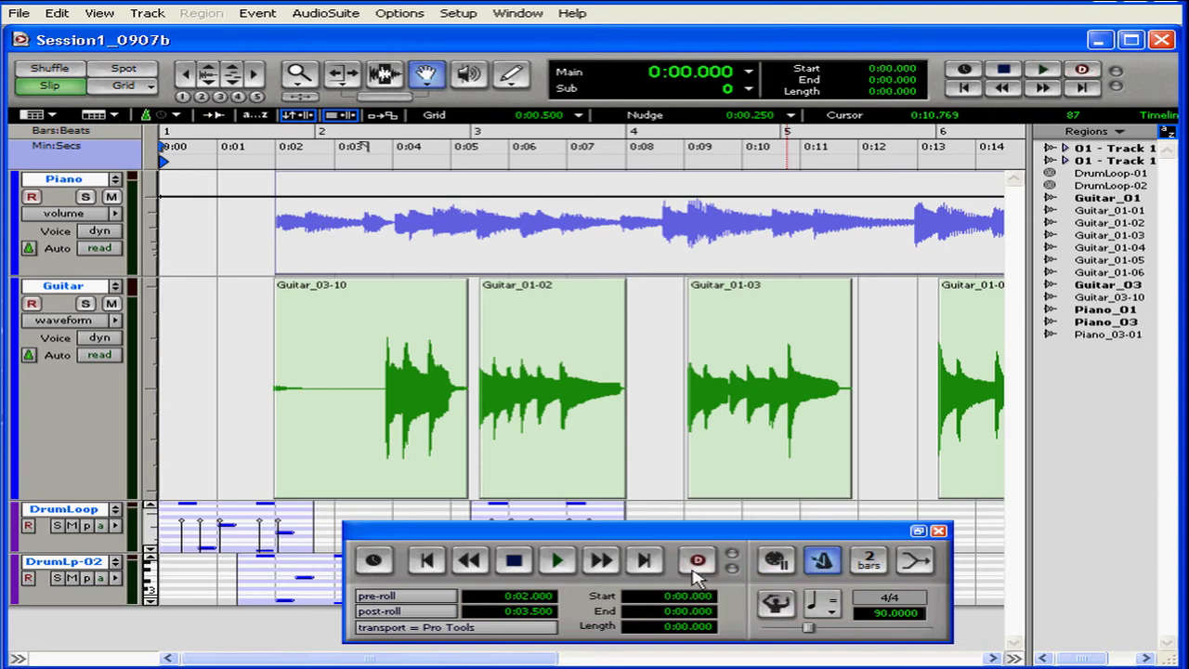
Step: Record two destructive passes on the Guitar track from the session start with pre-roll enabled, each about 5 seconds long
{"action": "left_click", "coordinate": [32, 306]}
{"action": "left_click", "coordinate": [698, 560]}
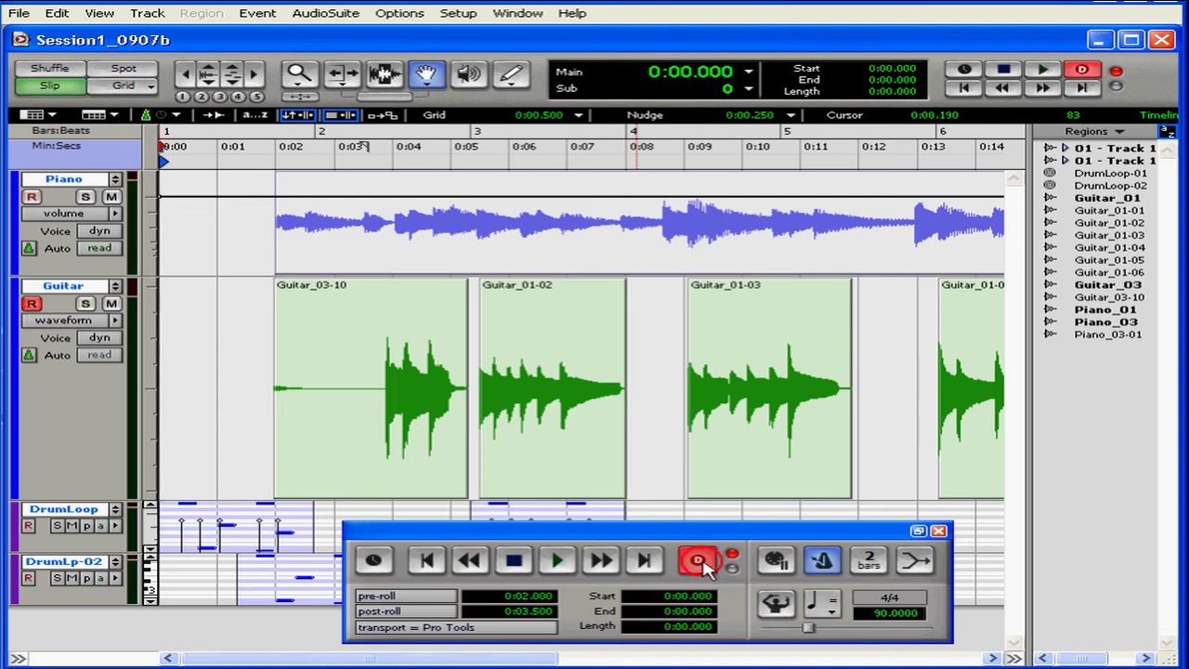
{"action": "left_click", "coordinate": [420, 595]}
{"action": "left_click", "coordinate": [558, 560]}
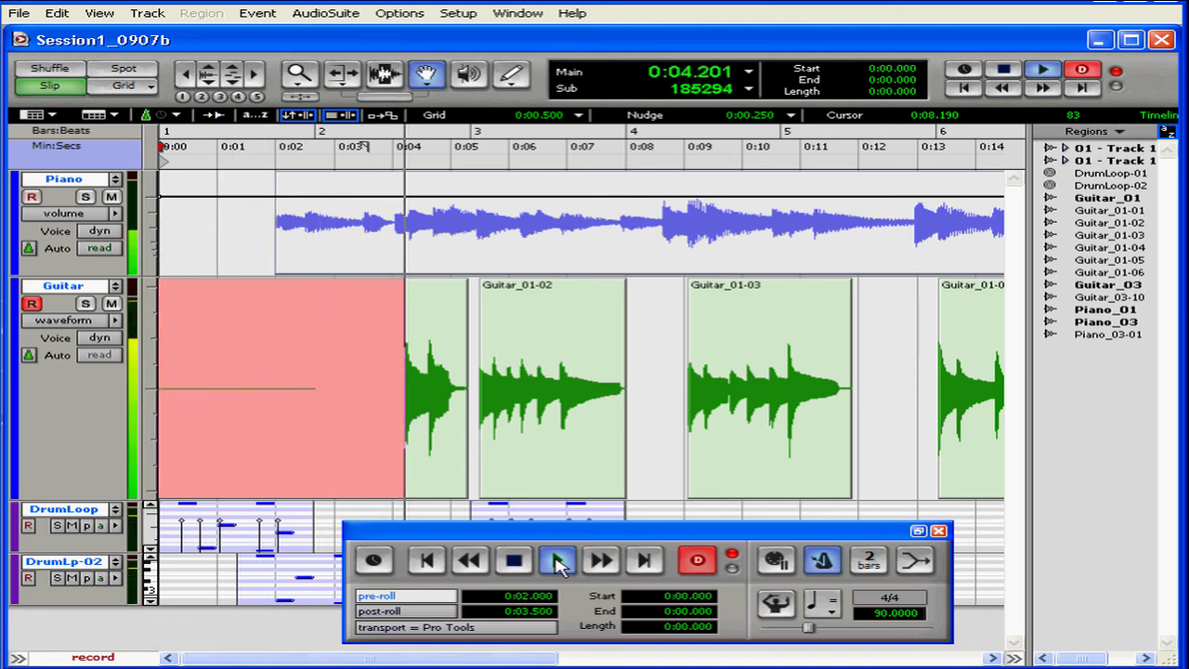
{"action": "left_click", "coordinate": [514, 561]}
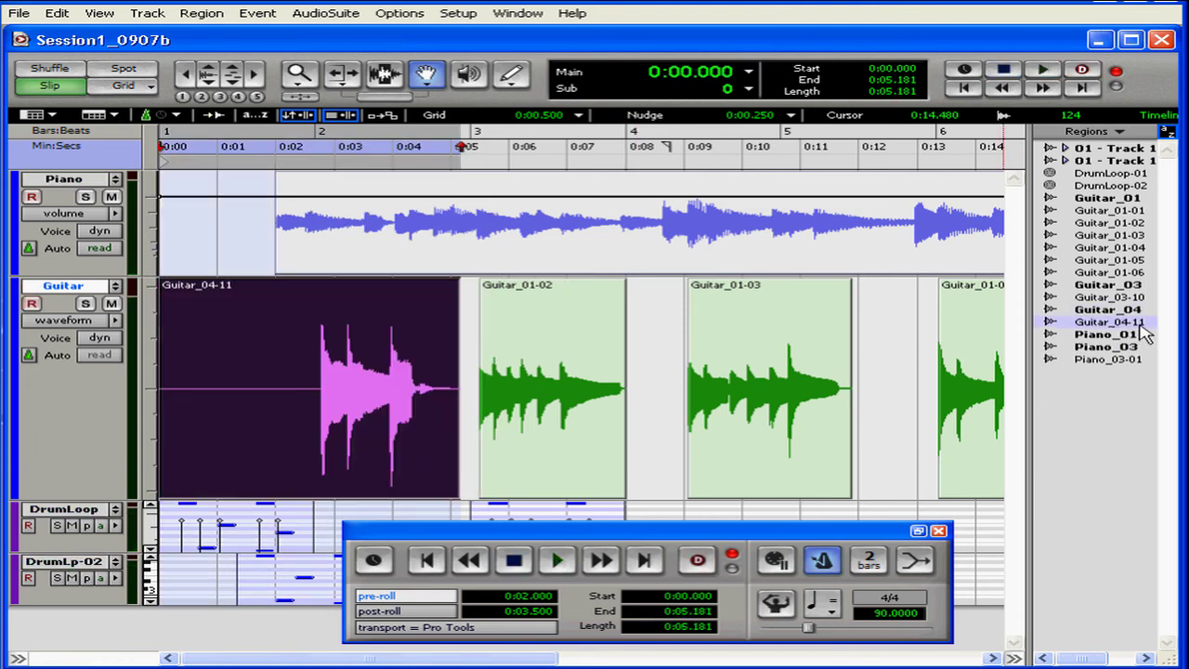
{"action": "left_click", "coordinate": [557, 561]}
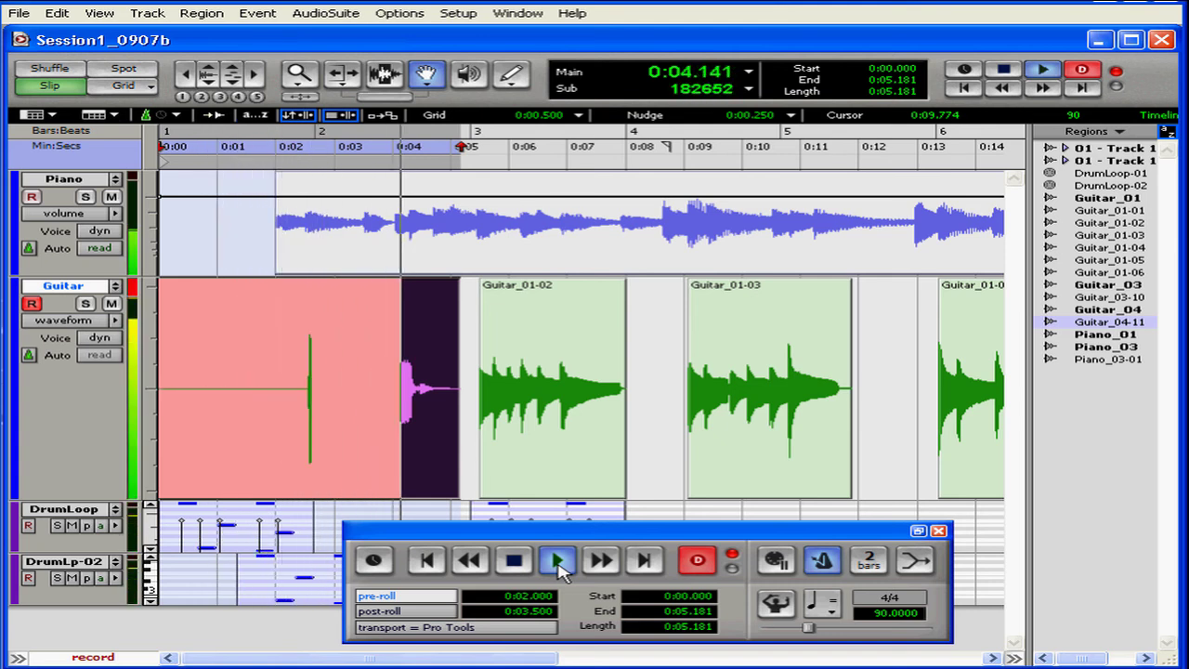
{"action": "left_click", "coordinate": [557, 561]}
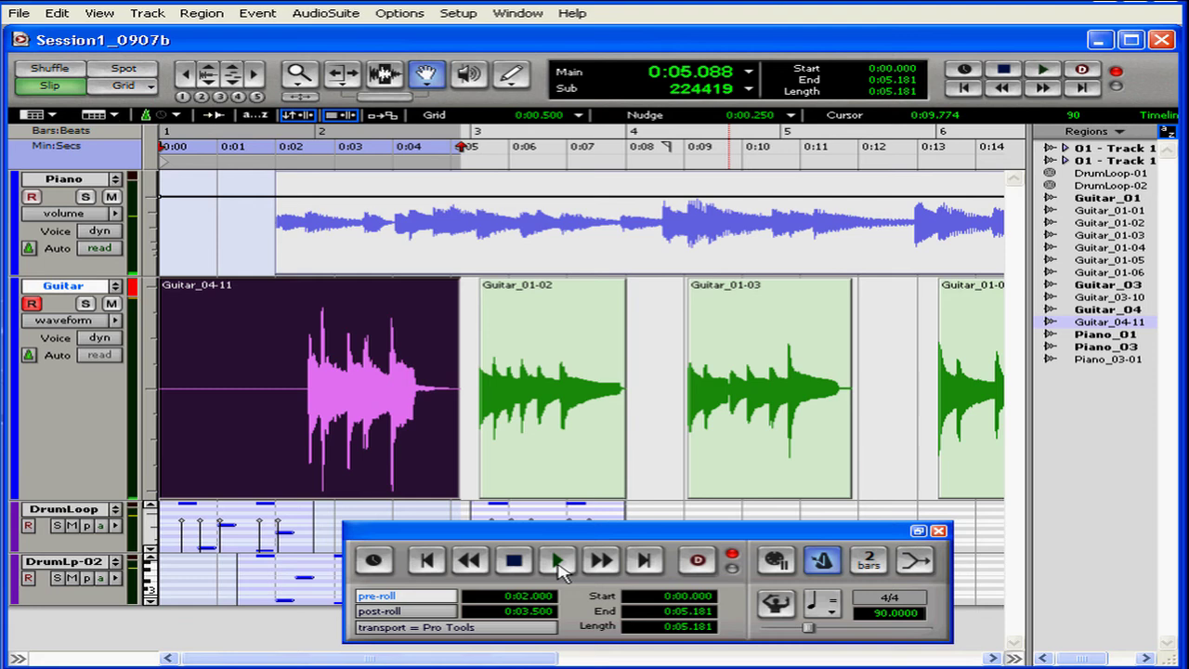
Step: Clear the destructively recorded Guitar_04-11 region from the Guitar track
{"action": "left_click", "coordinate": [187, 296]}
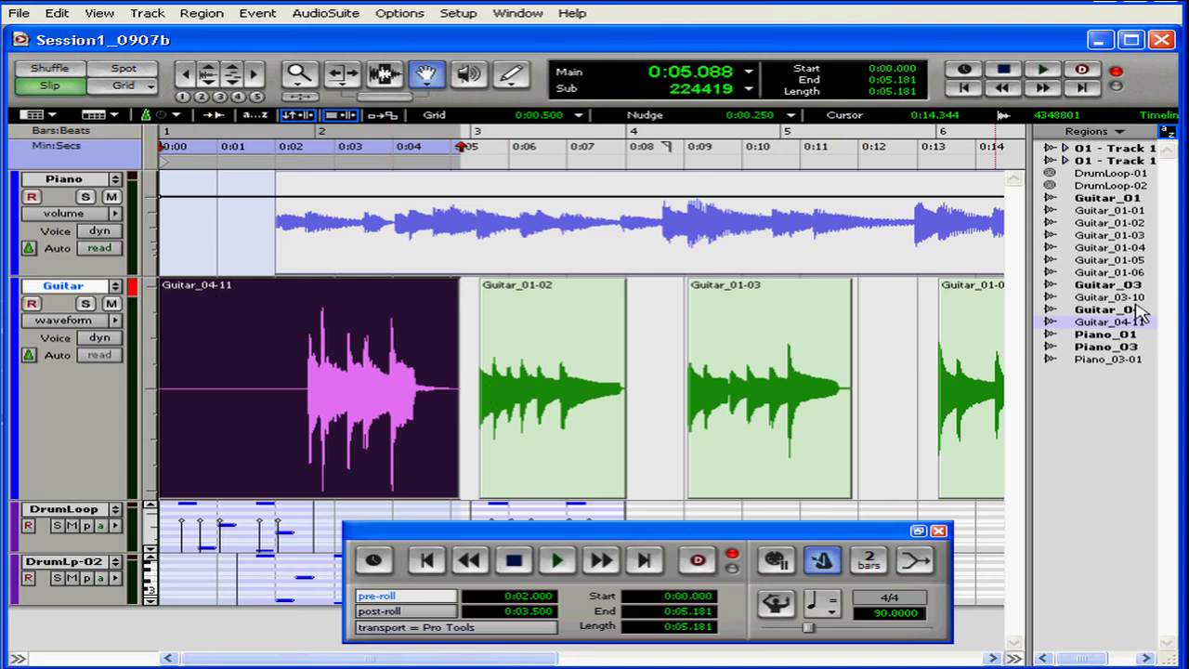
{"action": "left_click", "coordinate": [1108, 298]}
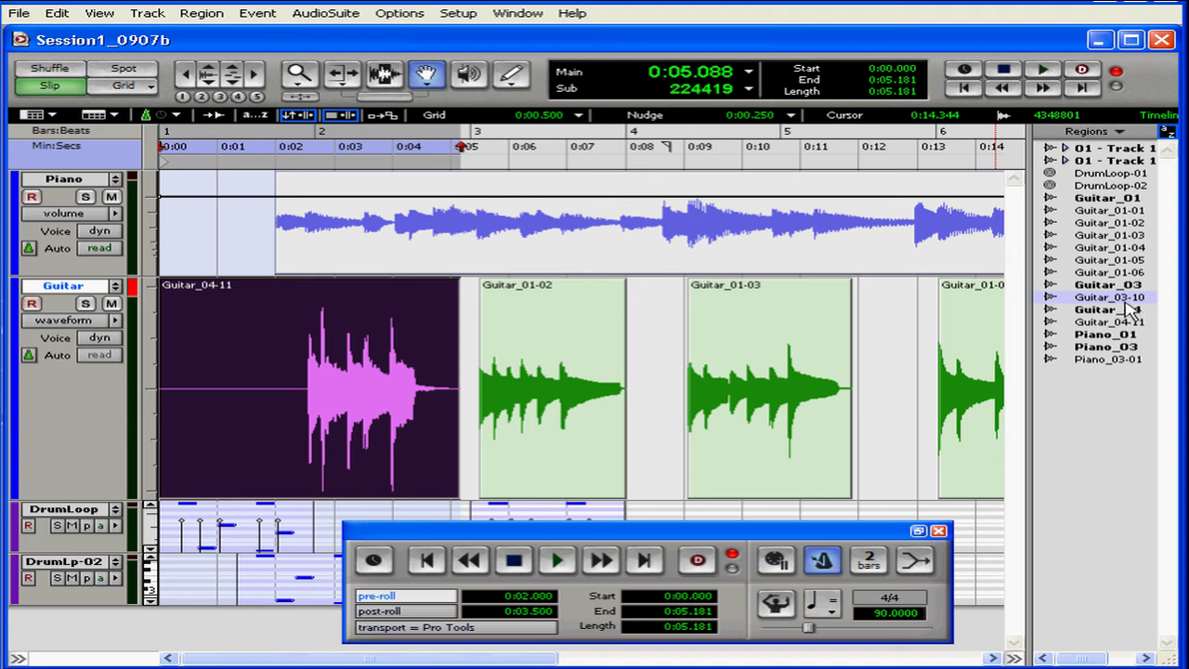
{"action": "key", "text": "ctrl+z"}
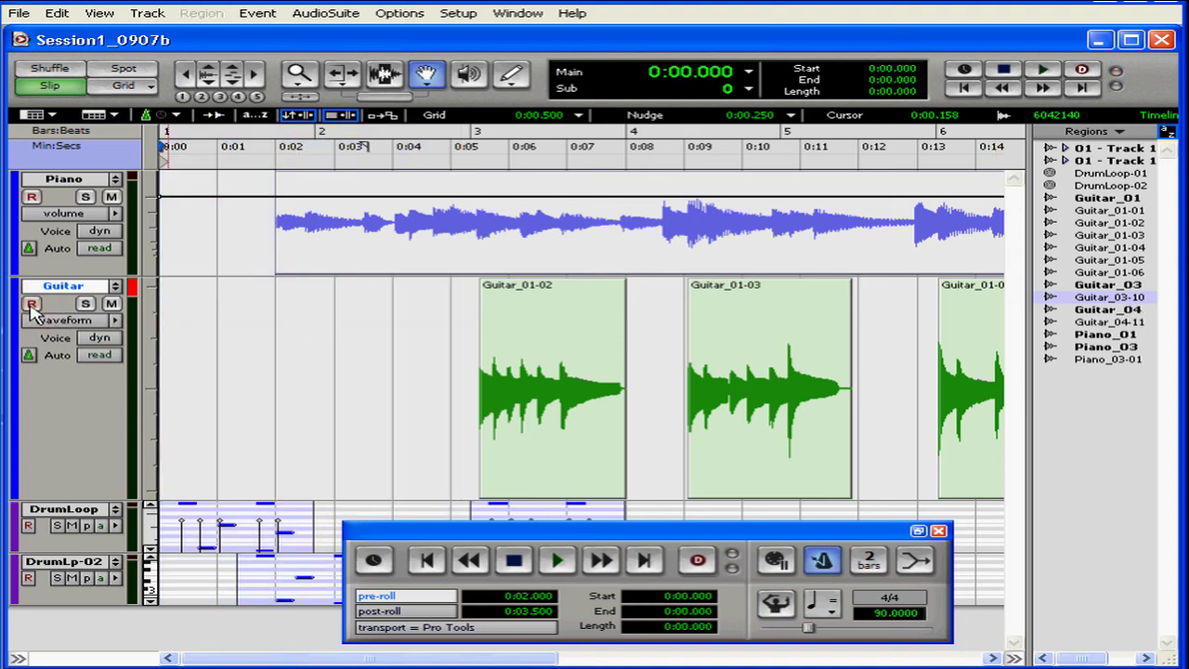
Step: Switch the record mode to QuickPunch, and punch in on the Guitar track from about 0:04.3 to 0:06.3 during playback
{"action": "right_click", "coordinate": [710, 563]}
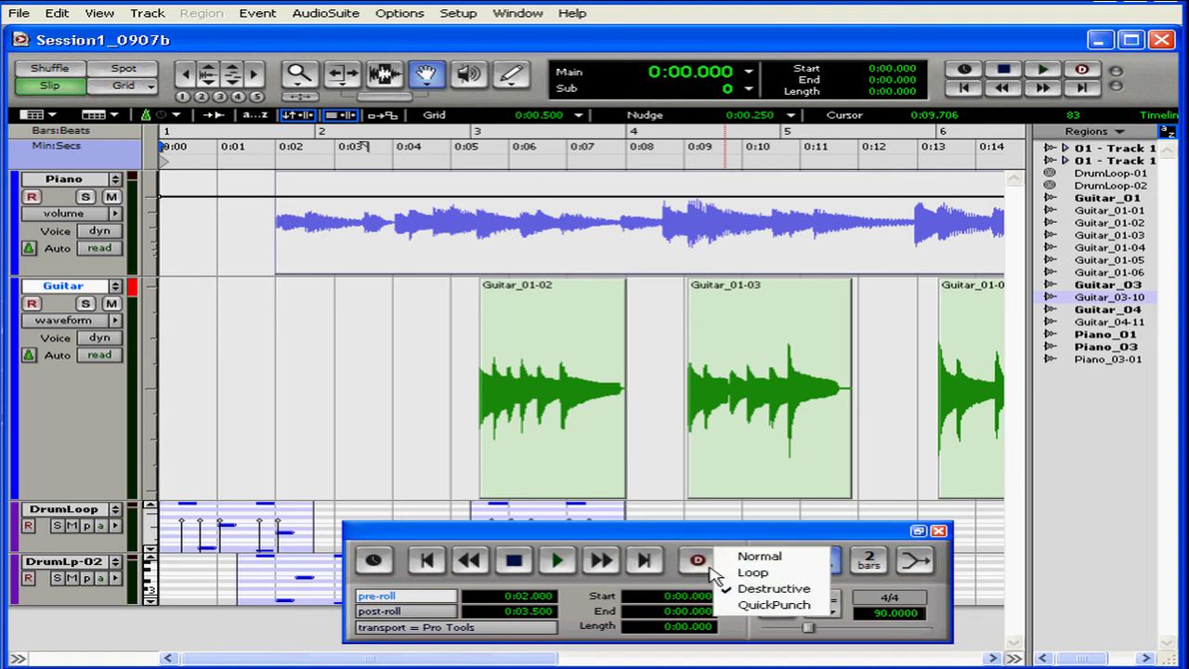
{"action": "left_click", "coordinate": [764, 607]}
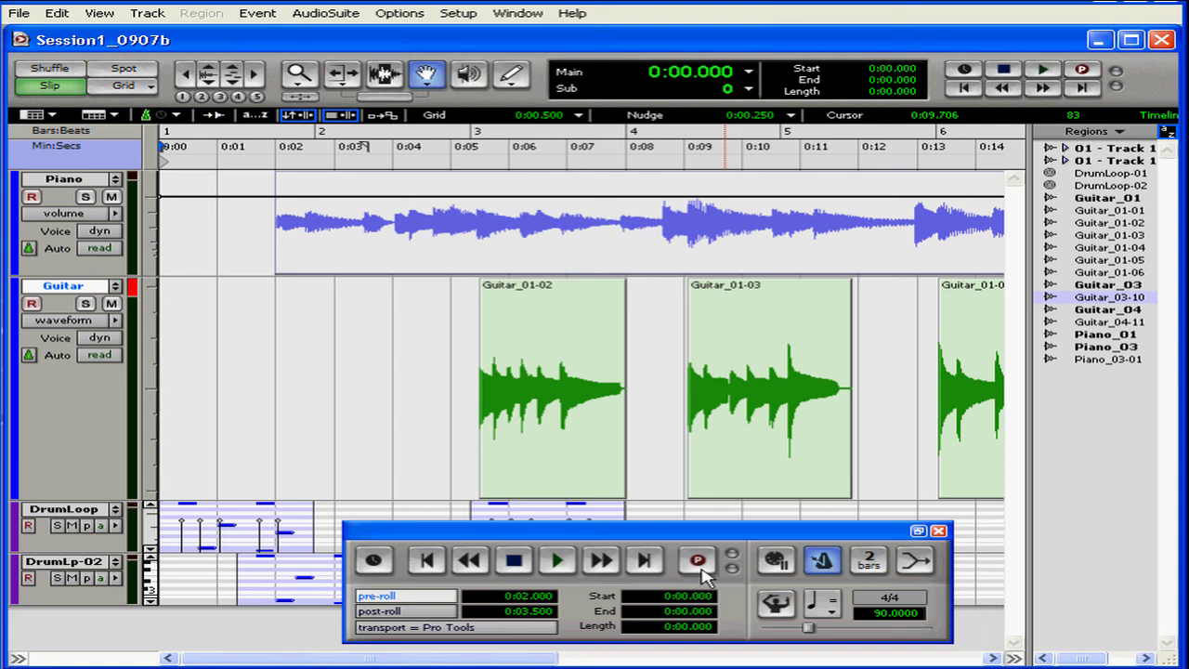
{"action": "left_click", "coordinate": [31, 304]}
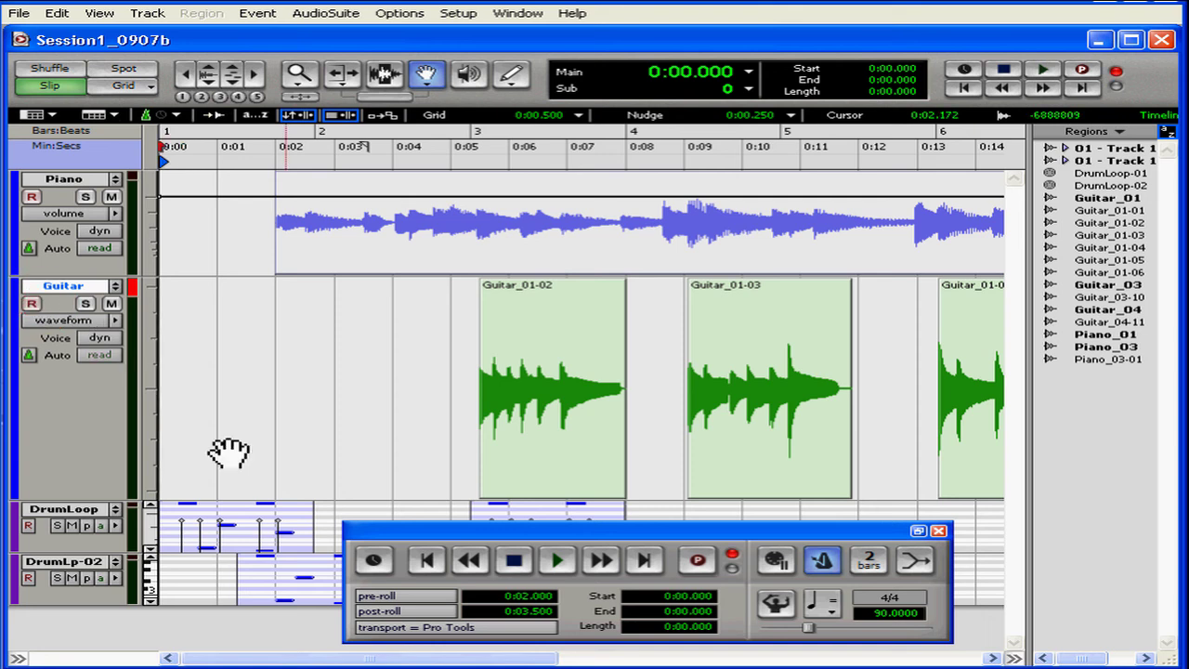
{"action": "left_click", "coordinate": [558, 563]}
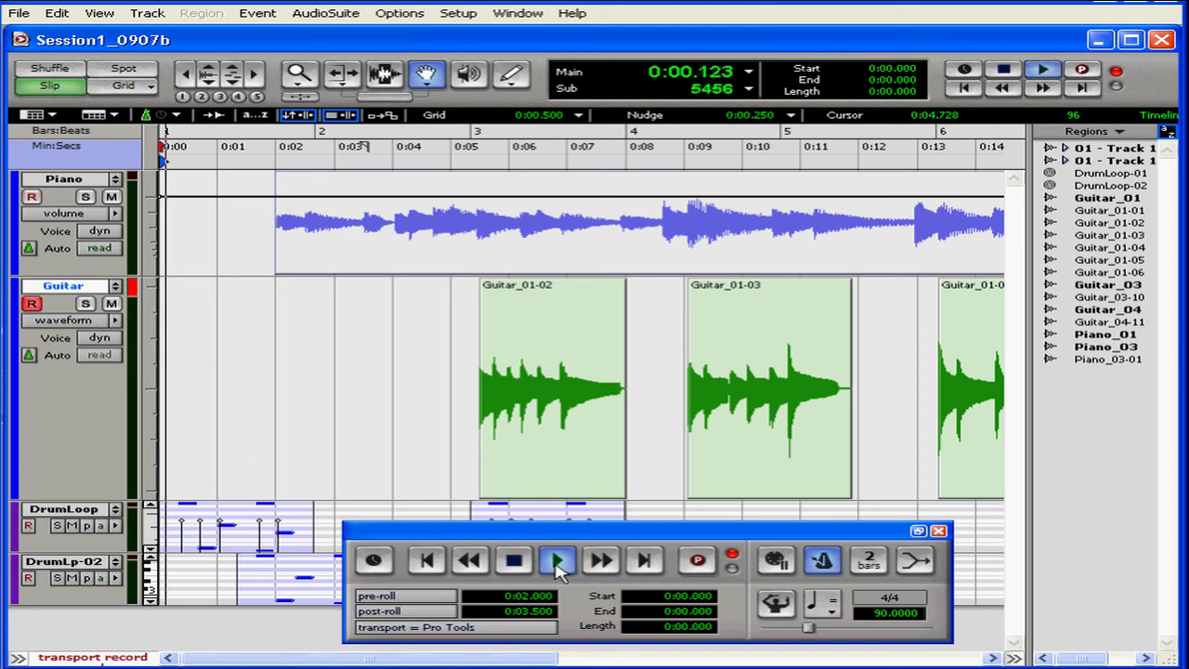
{"action": "left_click", "coordinate": [702, 569]}
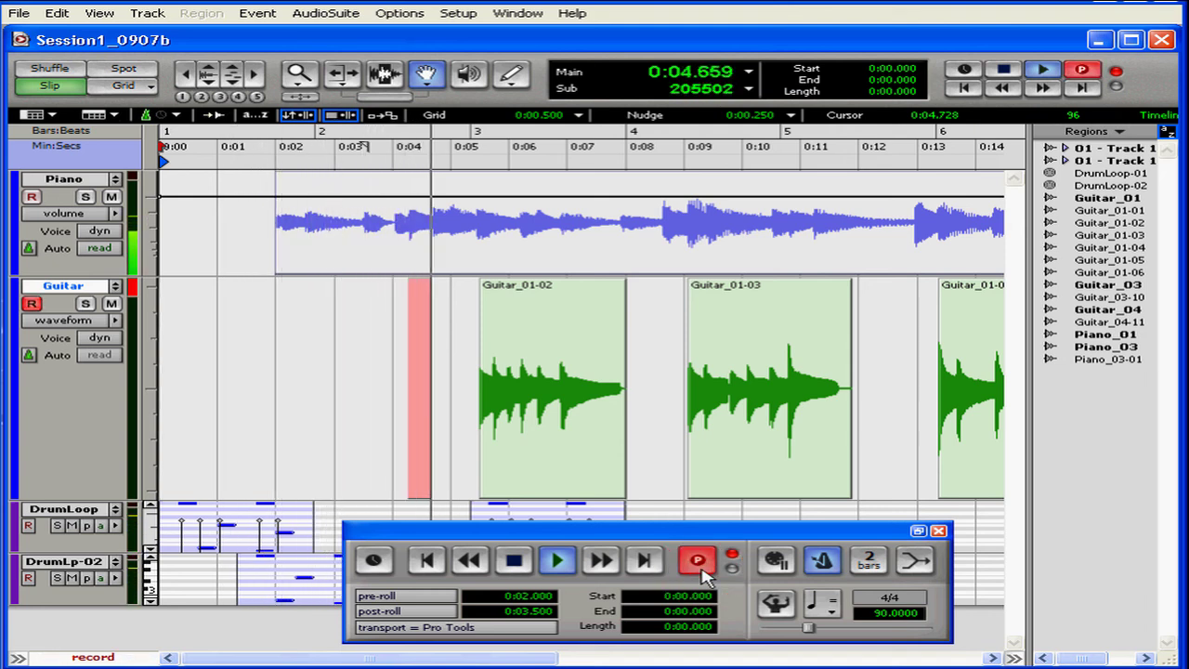
{"action": "left_click", "coordinate": [701, 570]}
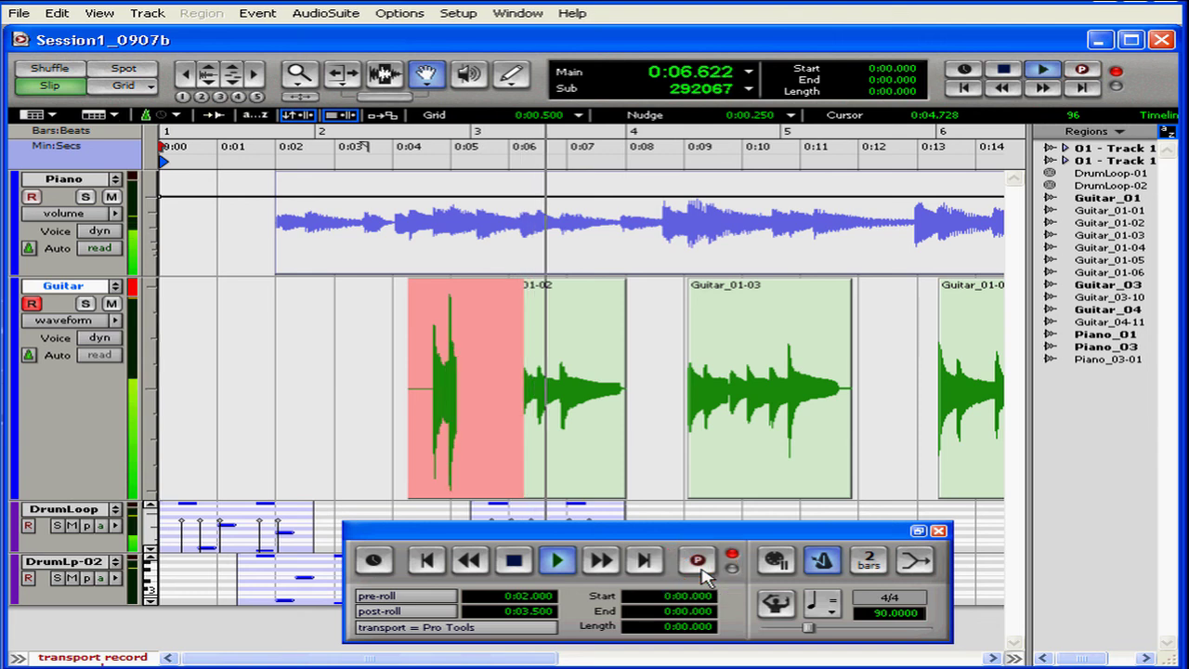
{"action": "key", "text": "space"}
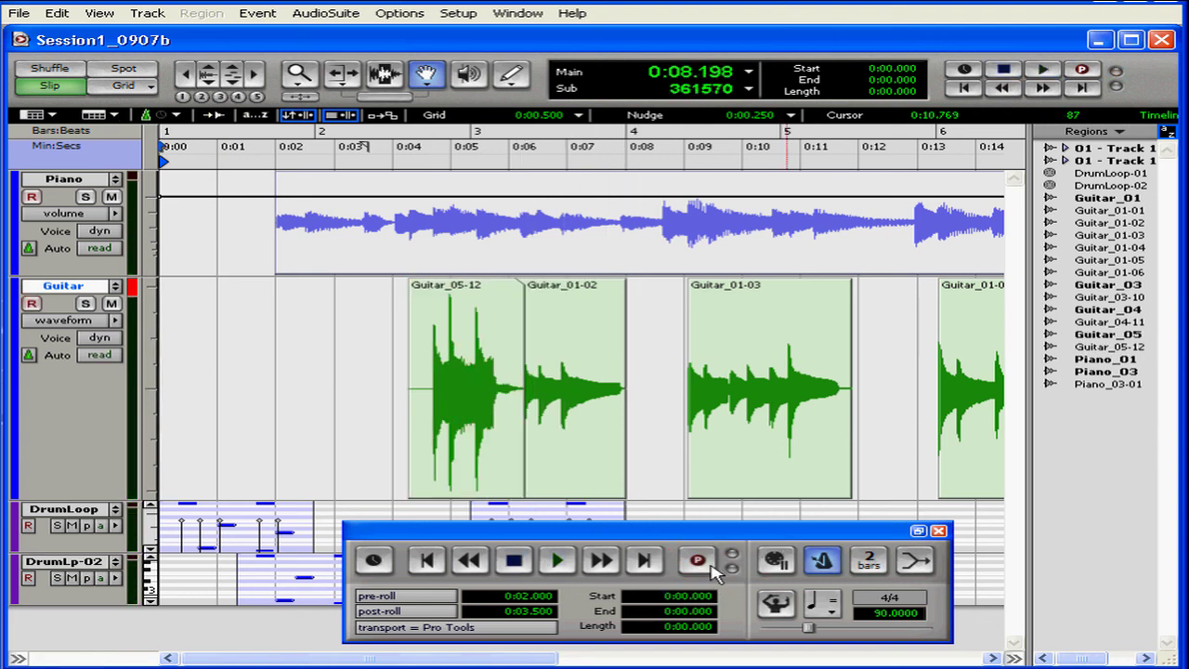
Step: Set the record mode back to Normal, and put the Guitar track in Record Safe mode
{"action": "right_click", "coordinate": [712, 564]}
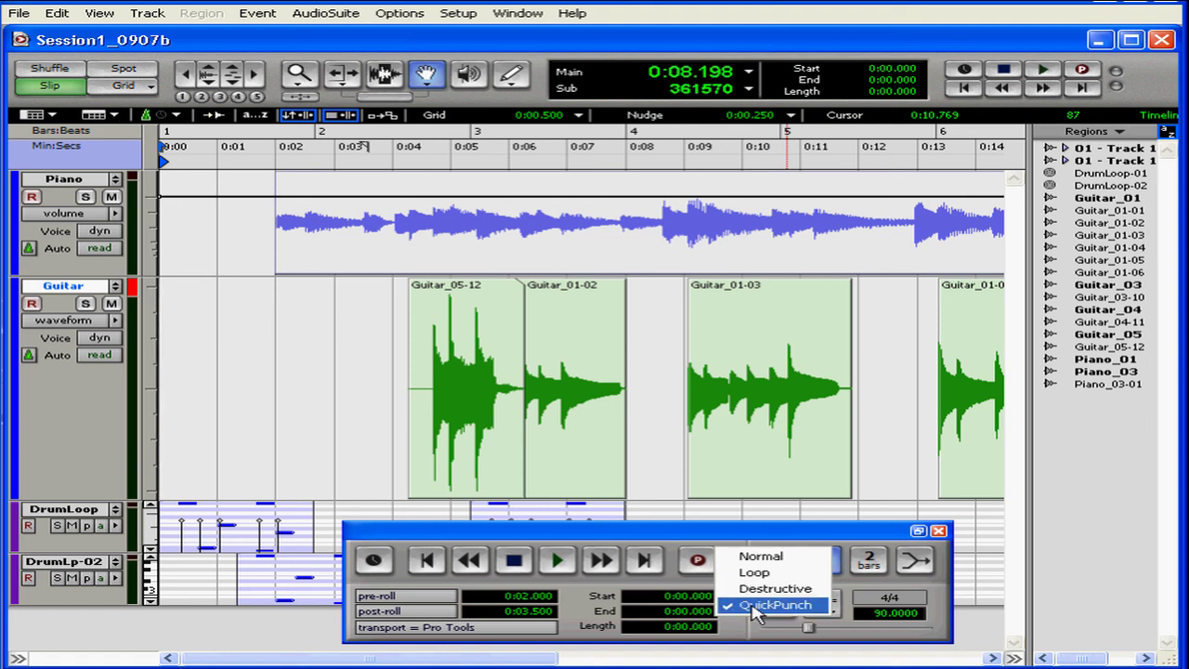
{"action": "left_click", "coordinate": [749, 555]}
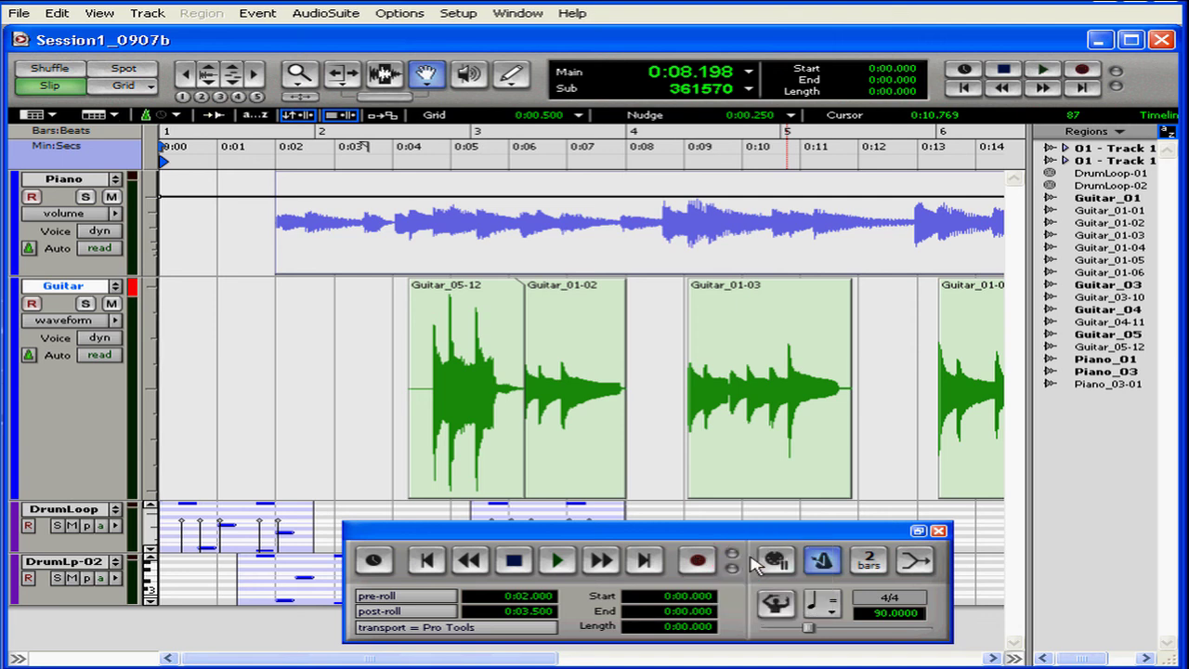
{"action": "left_click", "coordinate": [401, 14]}
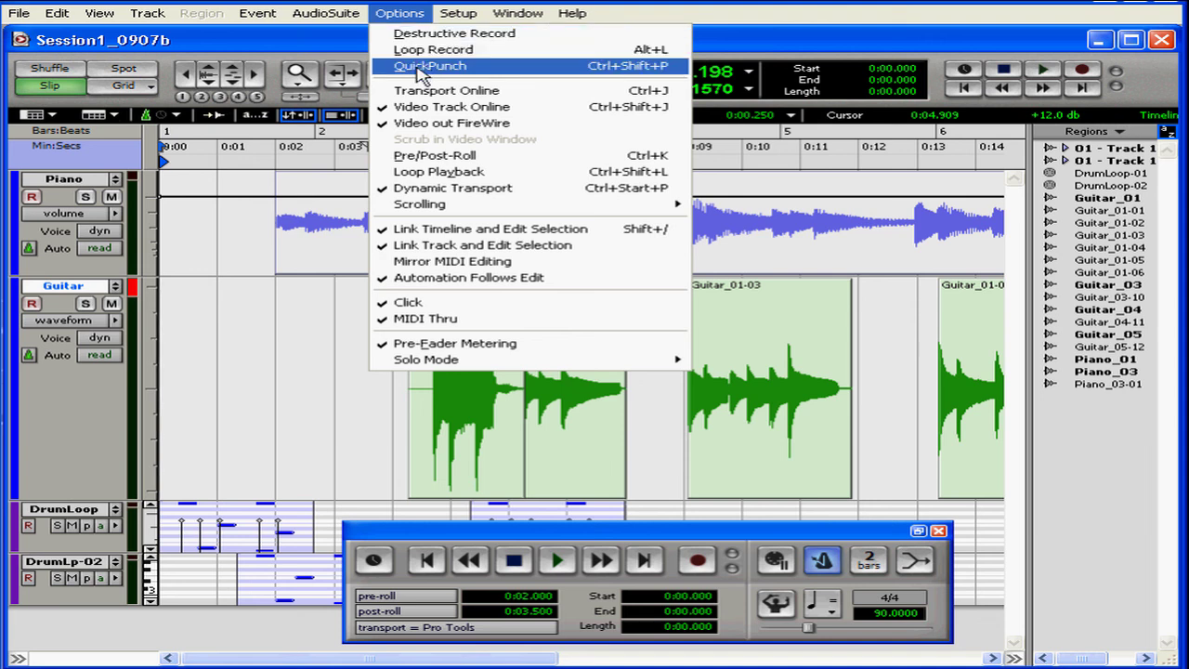
{"action": "left_click", "coordinate": [409, 17]}
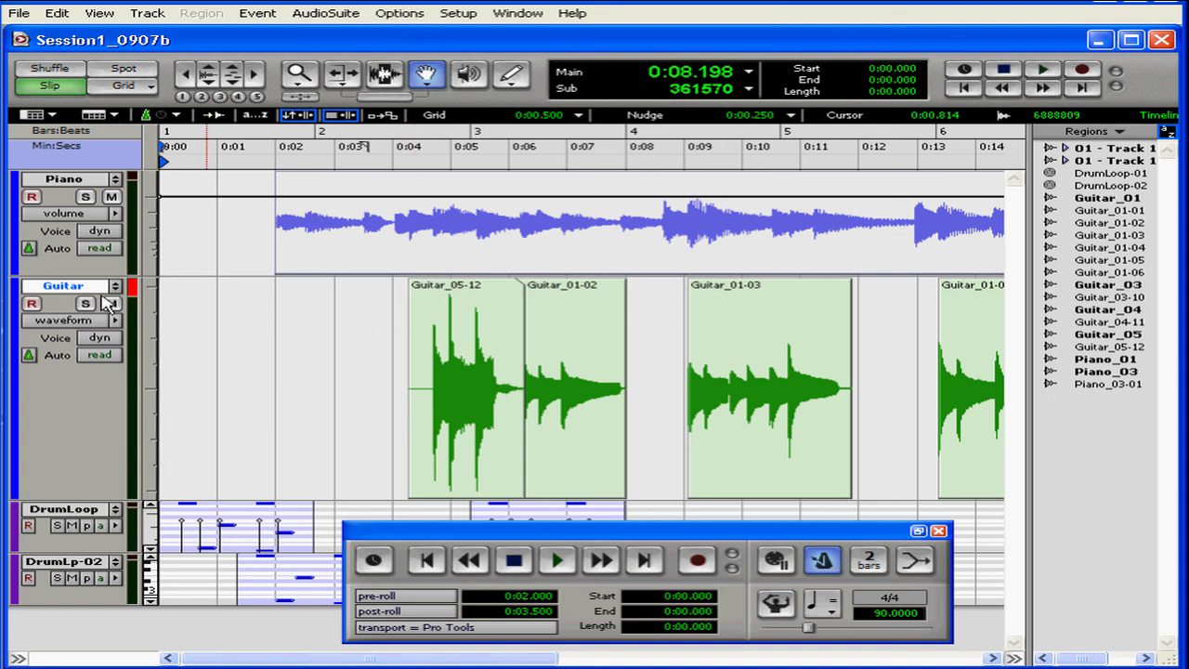
{"action": "left_click", "coordinate": [33, 305]}
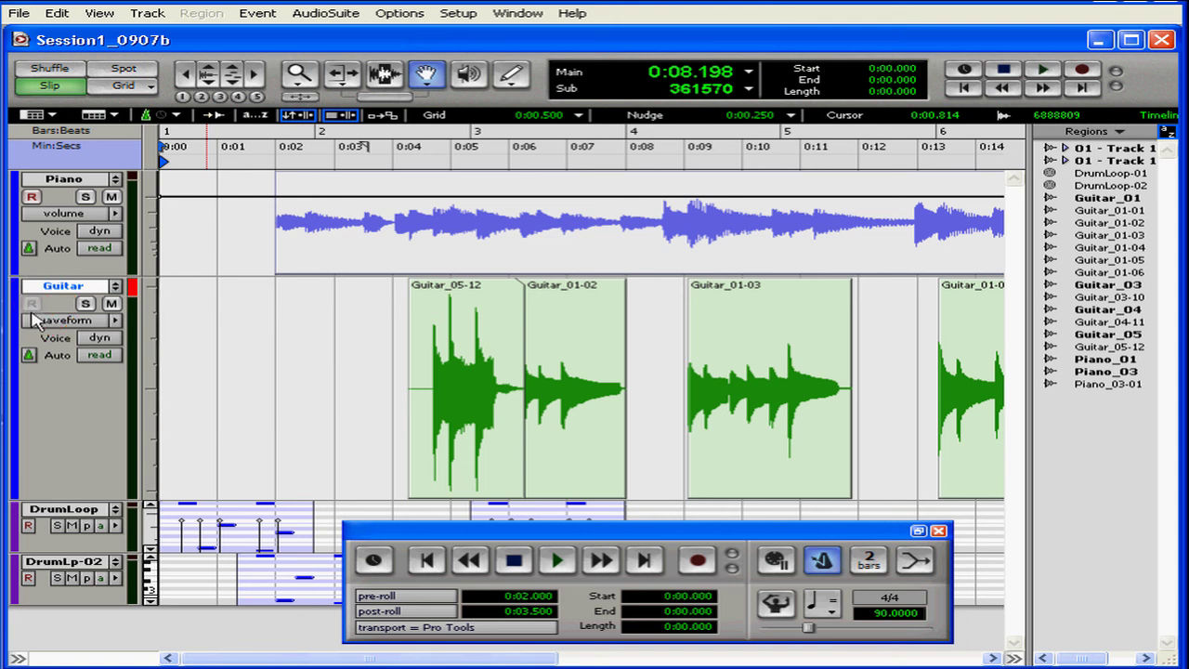